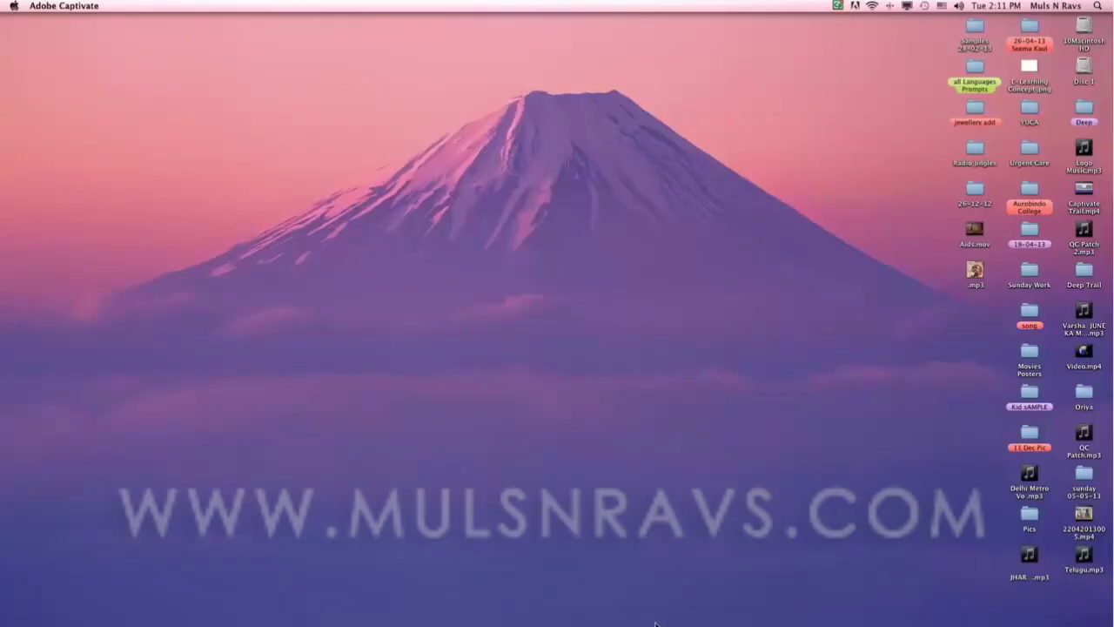
Launch Audacity, dismiss the welcome message, and keep FireWire 410 Multichannel for recording and playback.
click(636, 607)
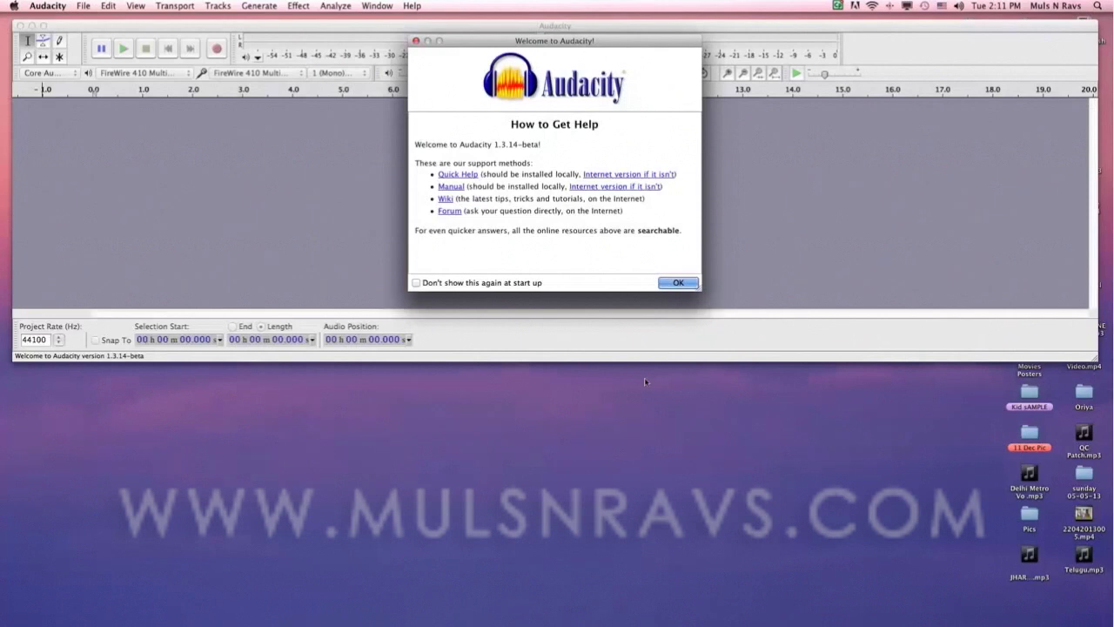
click(680, 283)
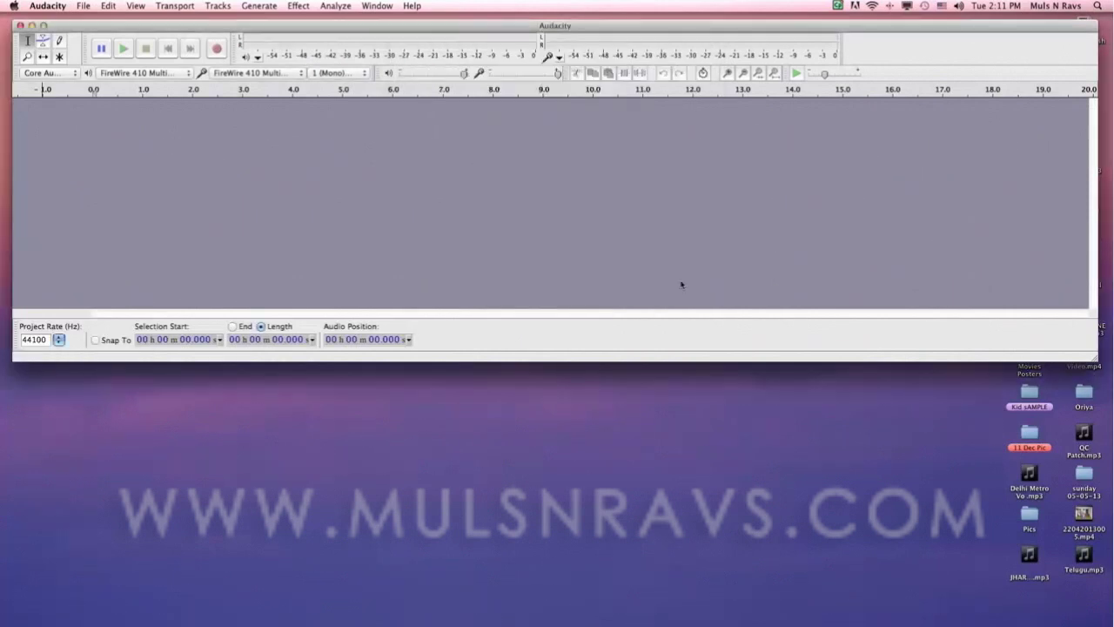
click(225, 74)
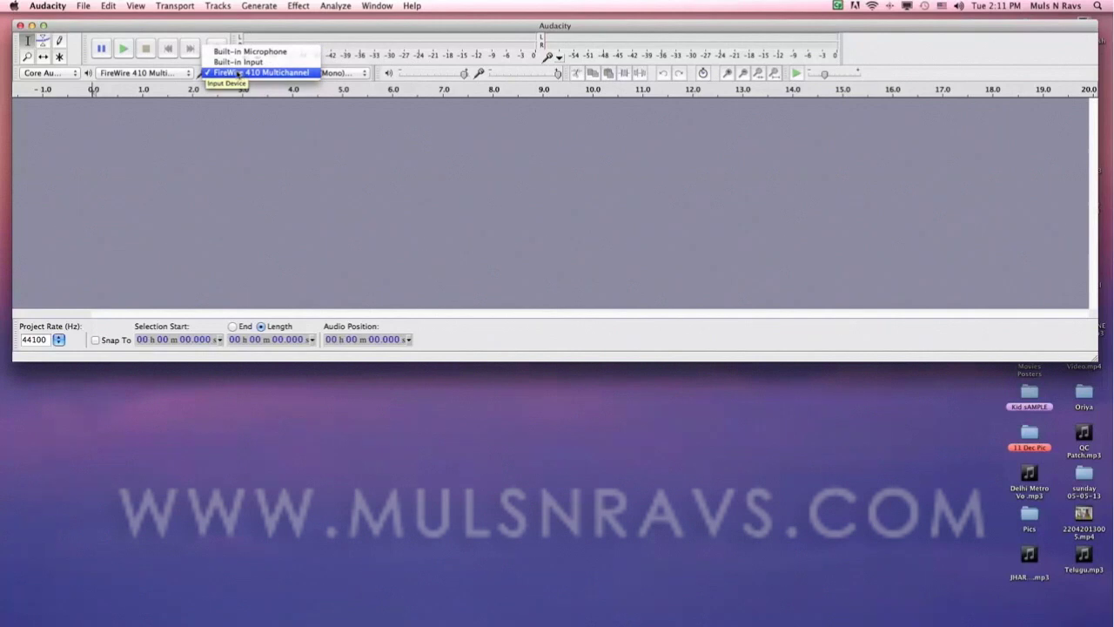
click(238, 73)
click(171, 73)
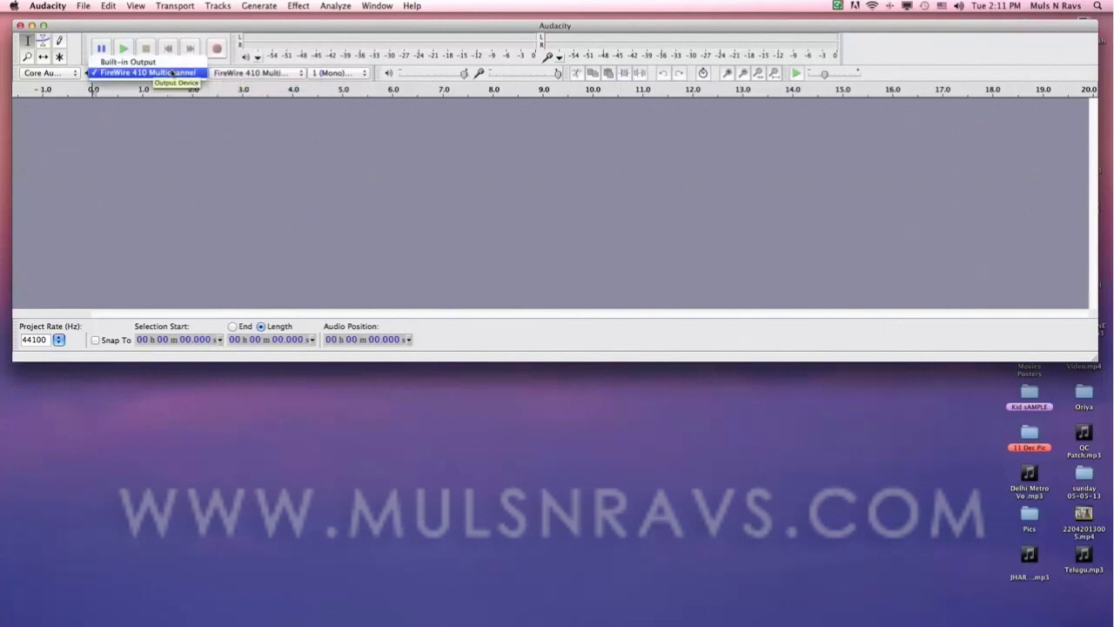
click(171, 74)
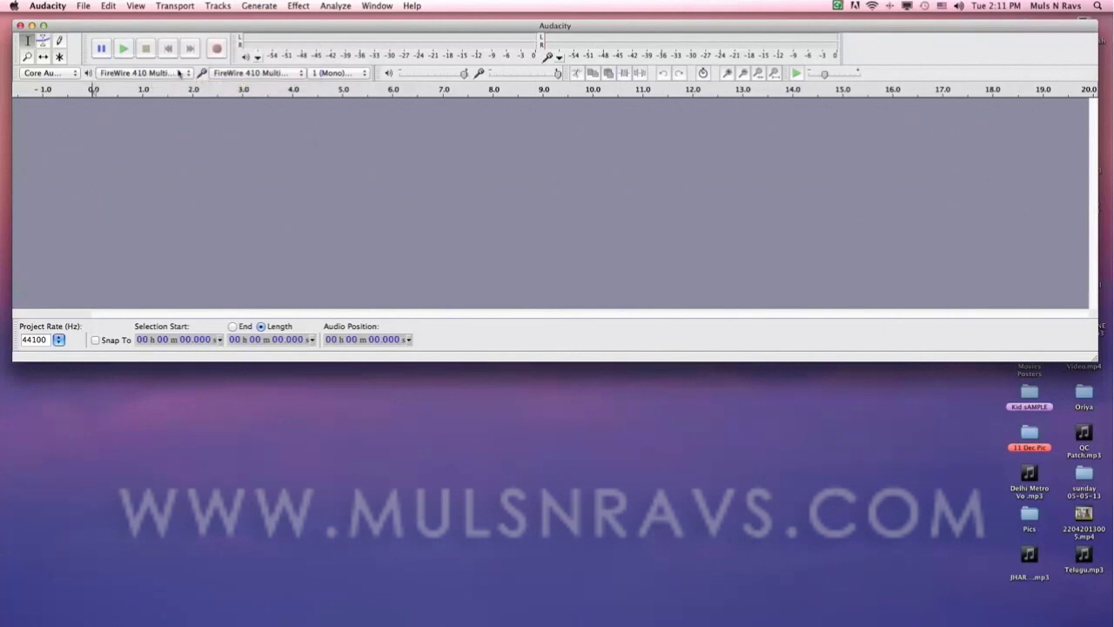
Start recording and capture about 20 seconds of sung voice on a new mono track.
click(216, 49)
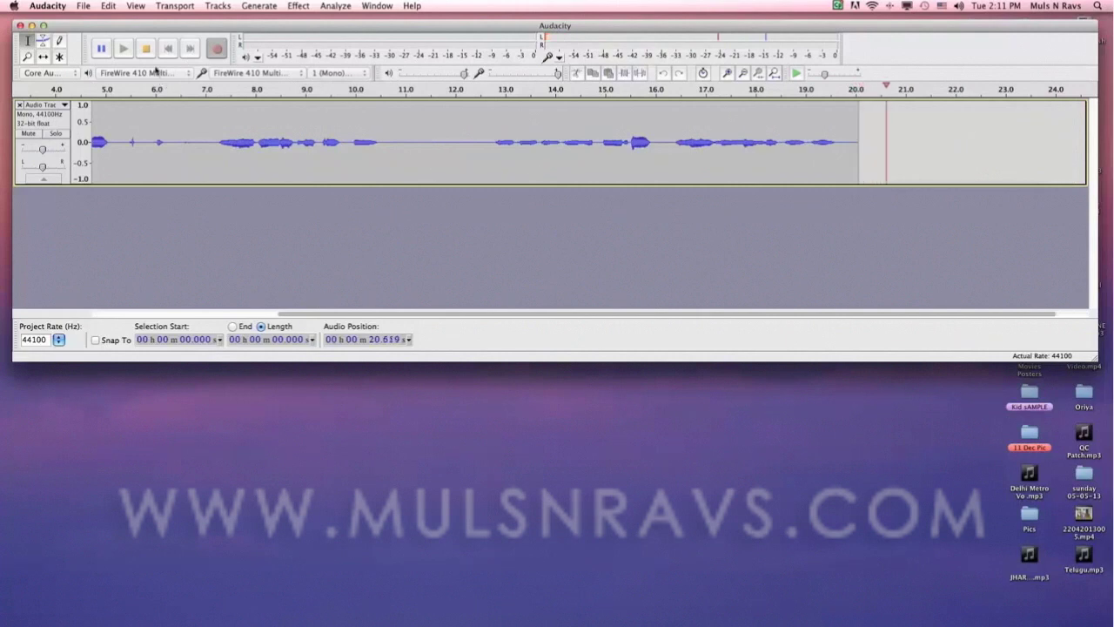
Stop the roughly 22-second recording and play it back from about 1.2 s.
click(146, 48)
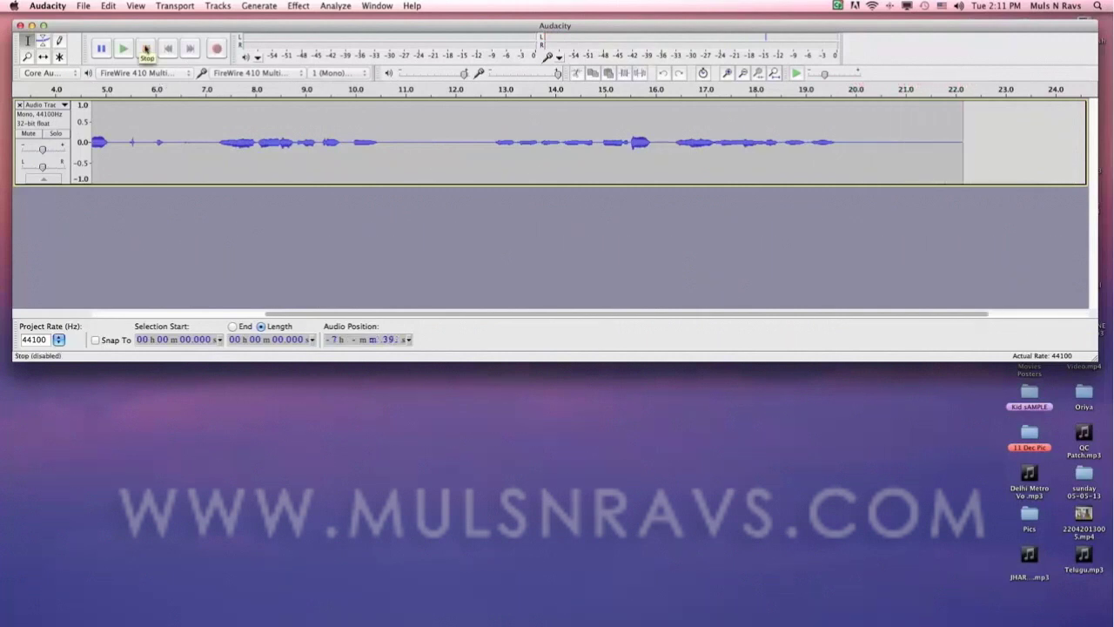
drag(441, 314, 232, 293)
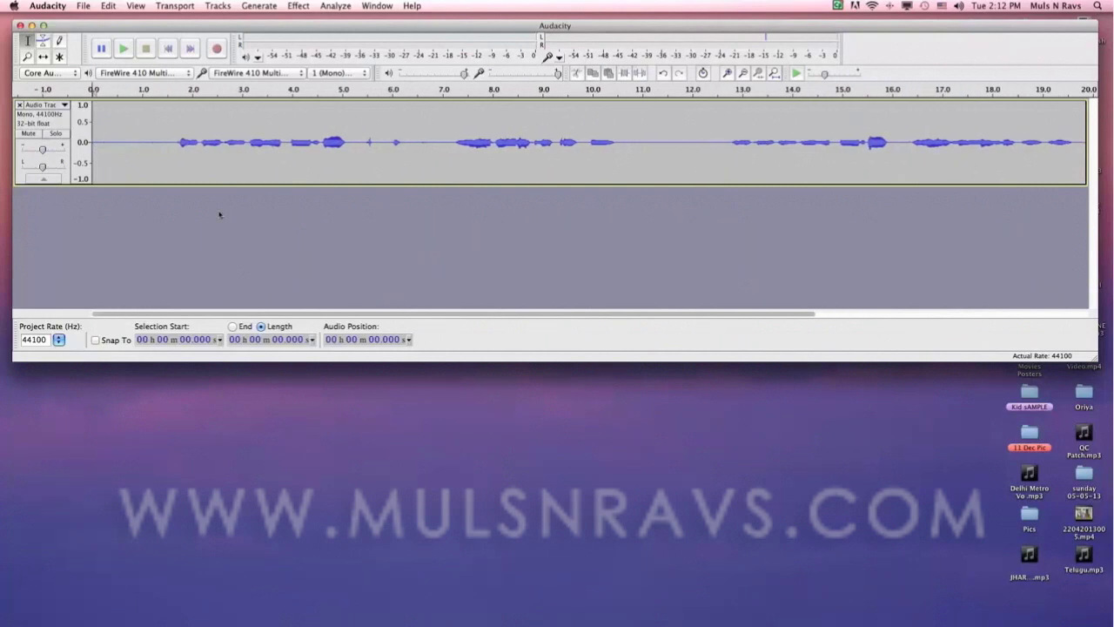
click(228, 139)
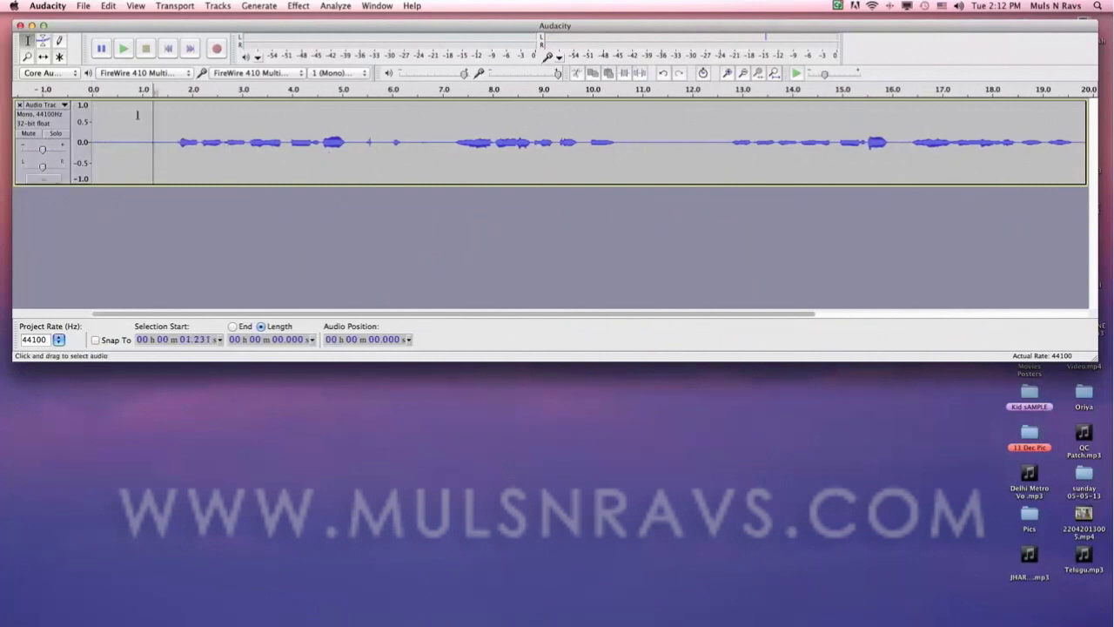
click(121, 50)
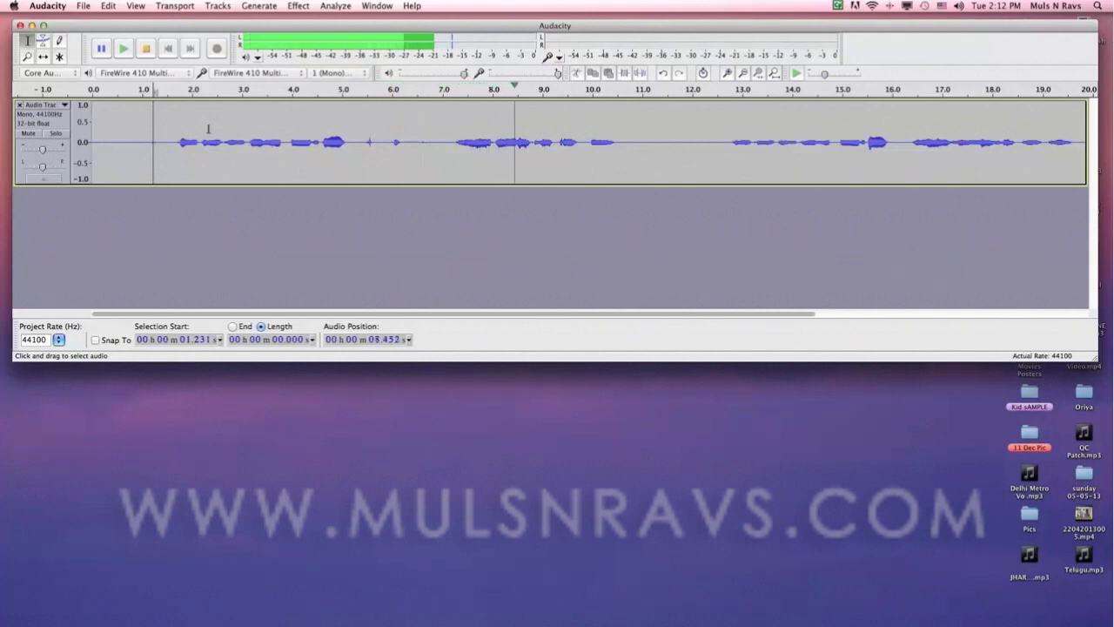
Delete the 1.5-second silent gap from 5.35 to 6.85 s.
click(146, 52)
drag(435, 140, 359, 146)
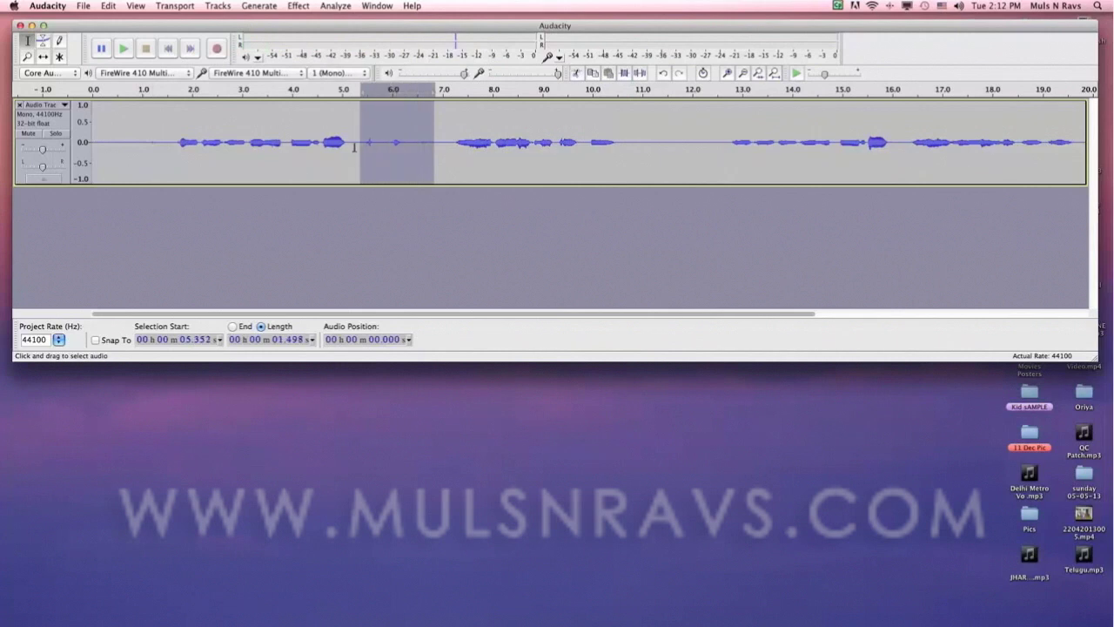
click(103, 6)
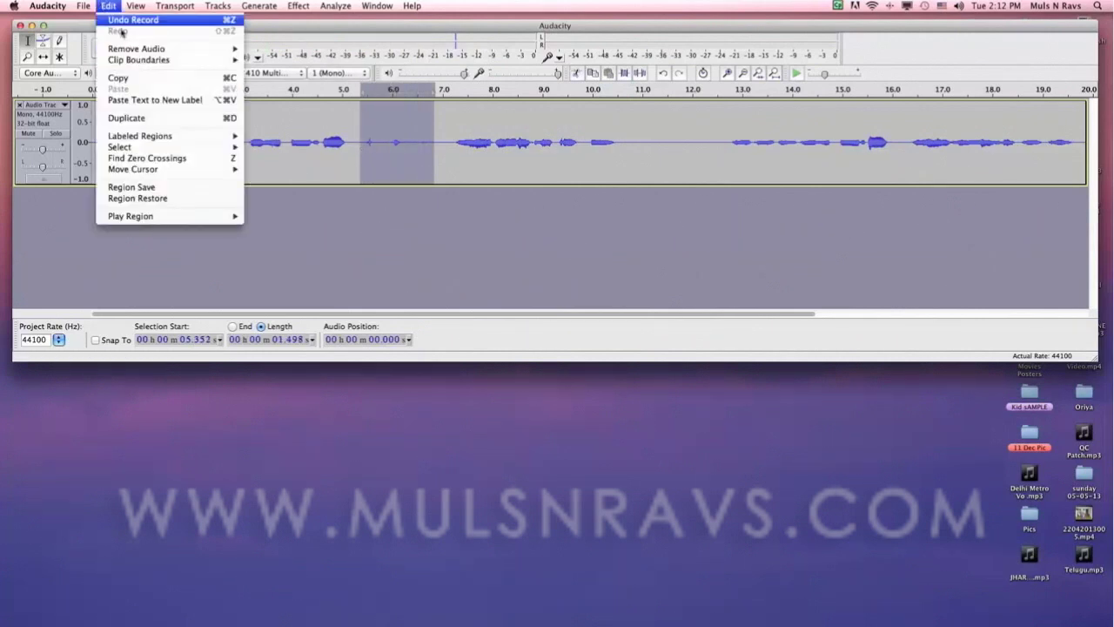
click(261, 57)
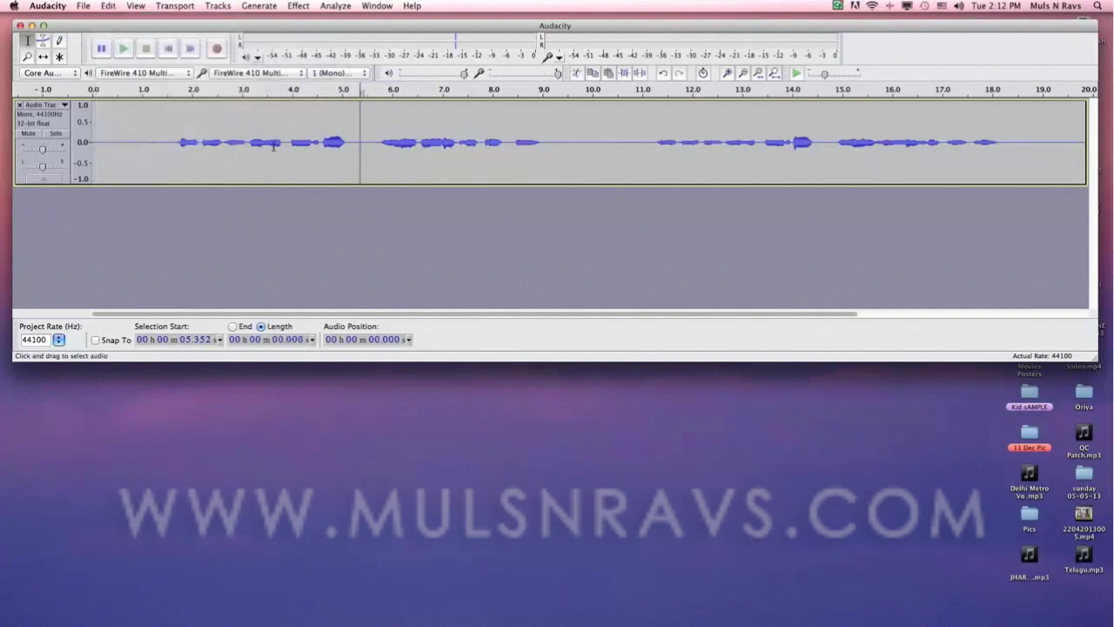
Delete the short stretch near 1 s and play back the trimmed take.
drag(166, 139, 139, 140)
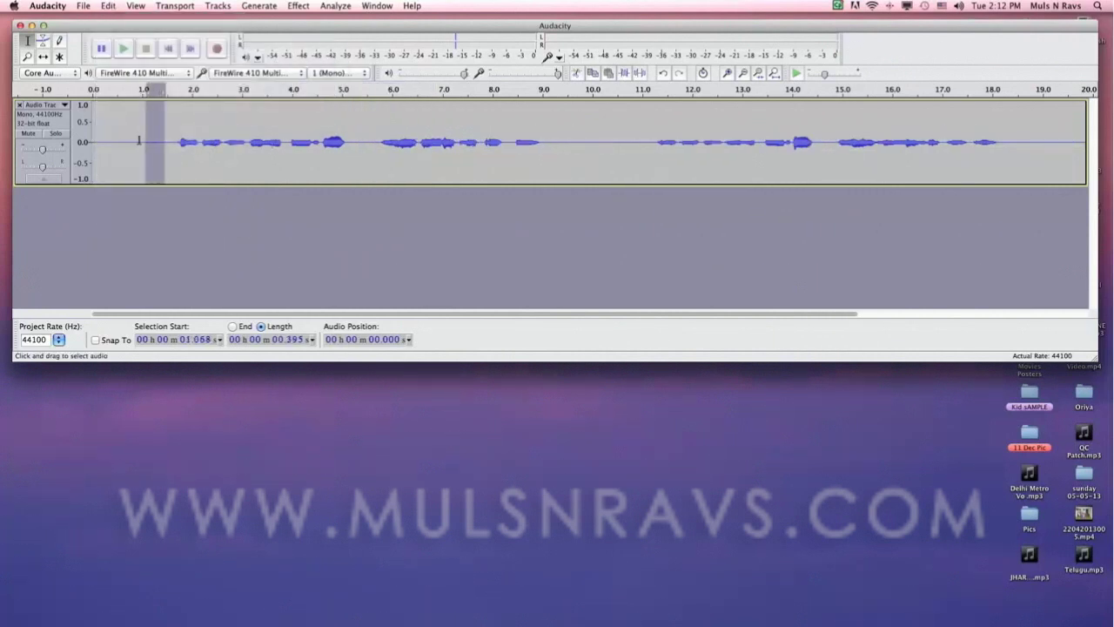
click(107, 6)
mouse_move(120, 46)
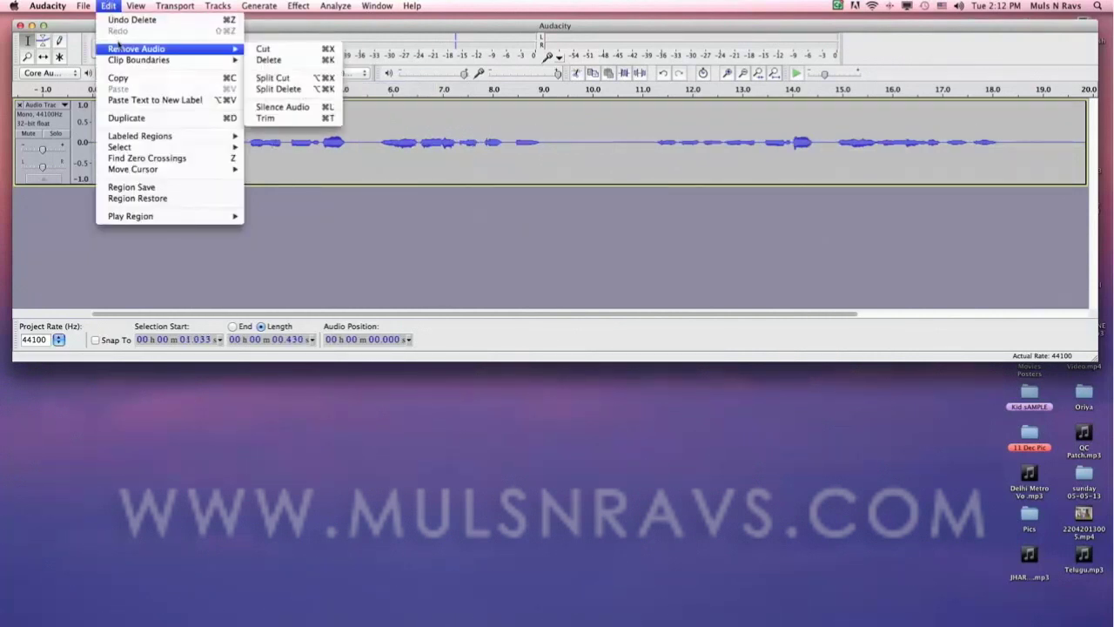
click(266, 60)
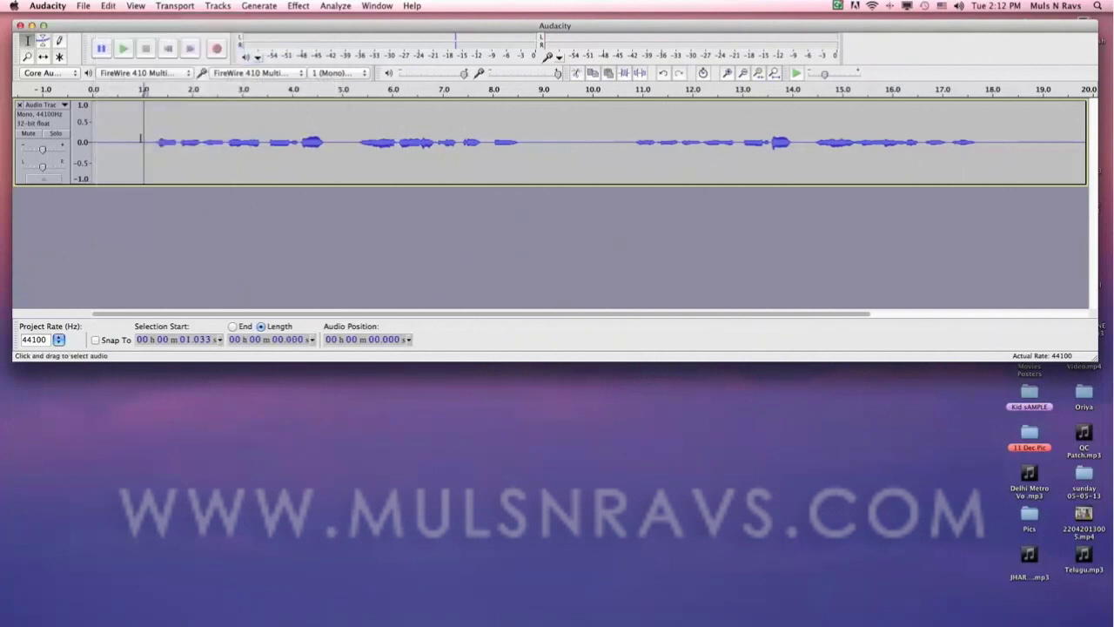
click(123, 57)
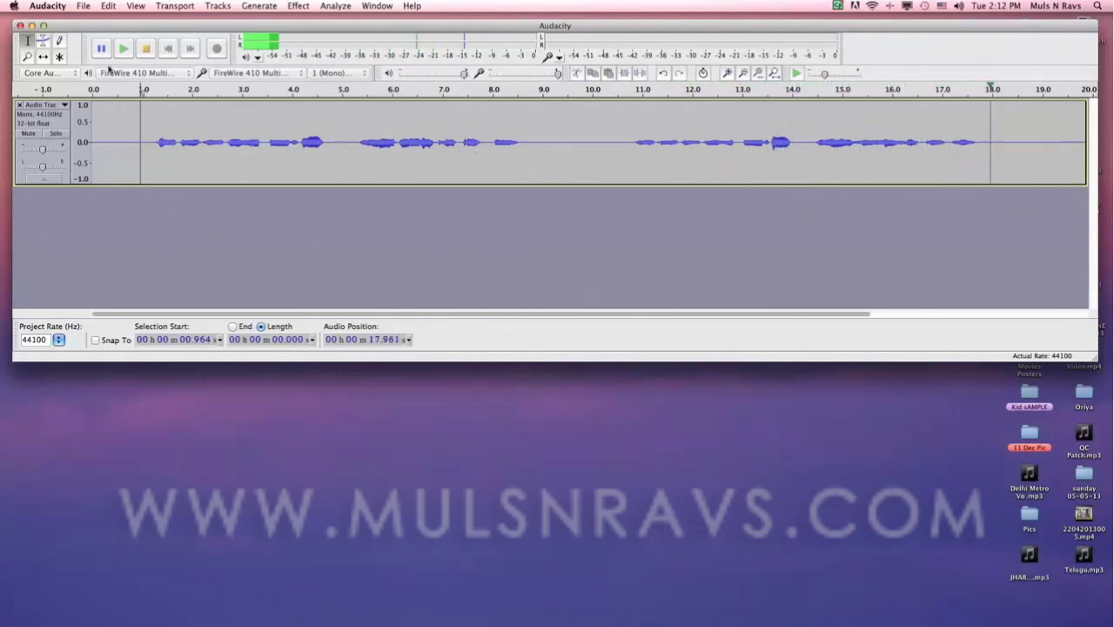
Delete the 1.161-second gap from about 9.32 to 10.48 s.
click(145, 49)
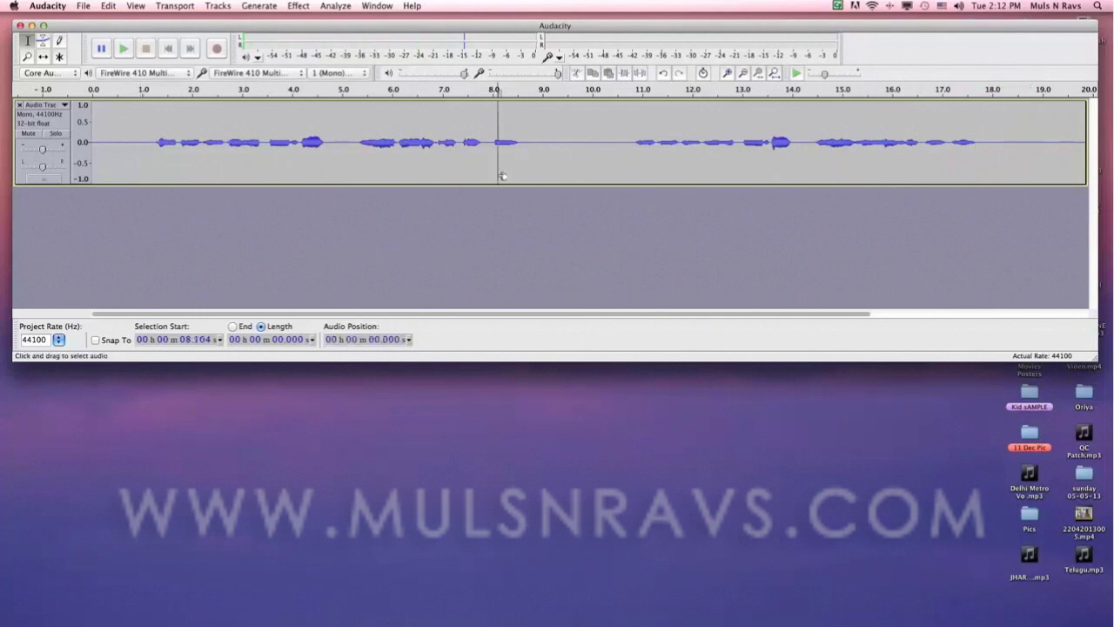
drag(616, 141, 559, 142)
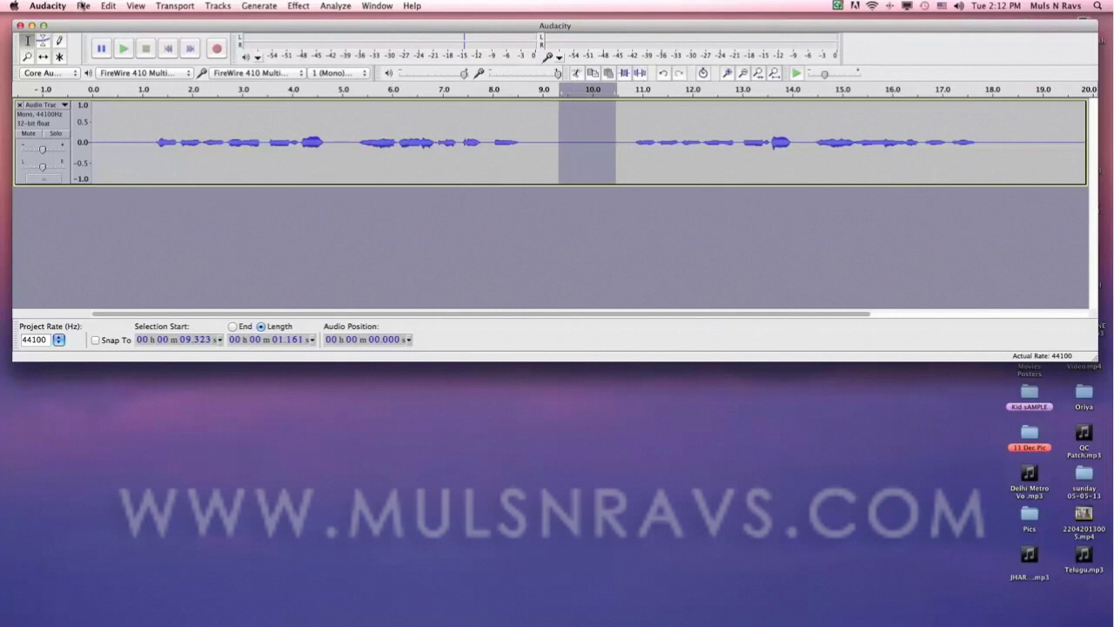
click(107, 6)
mouse_move(122, 54)
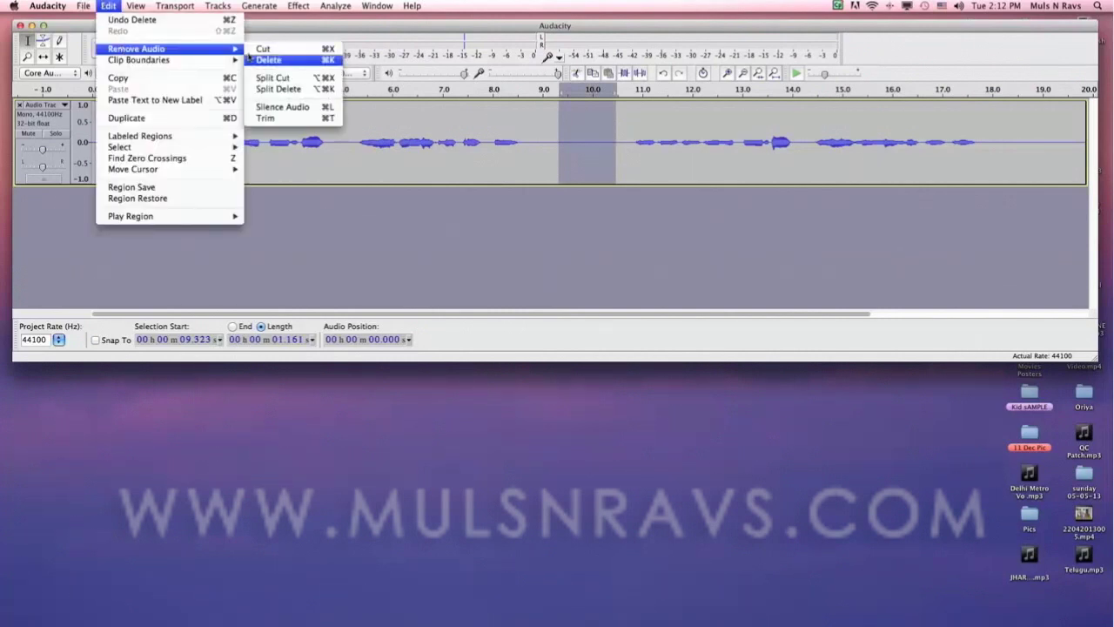
click(268, 59)
Delete the 0.244-second sliver near 4.8 s.
drag(338, 141, 344, 141)
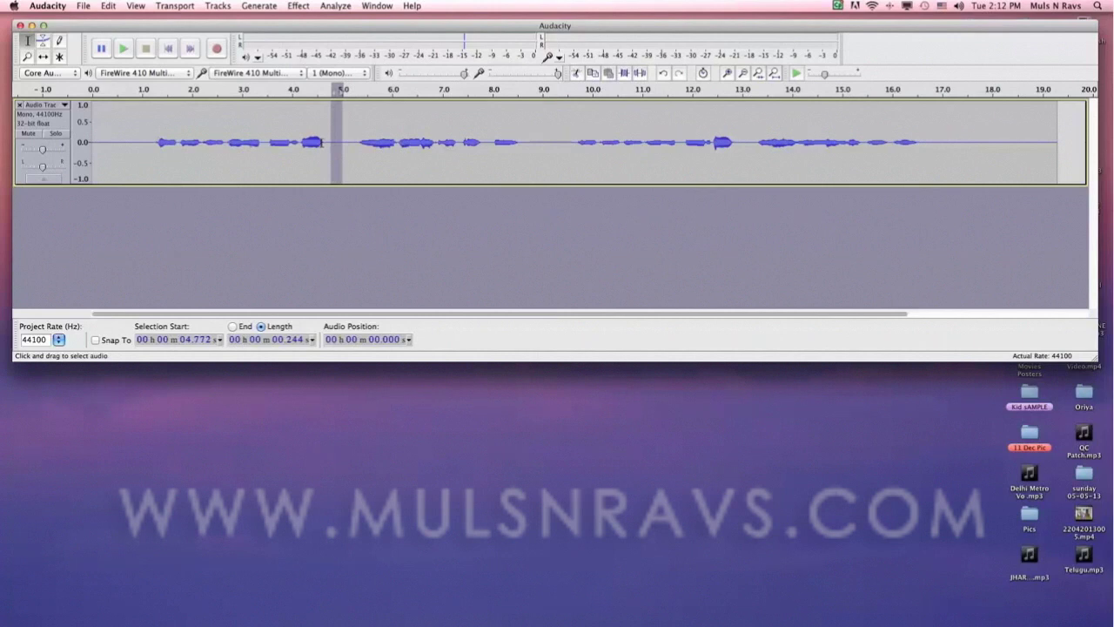
click(106, 6)
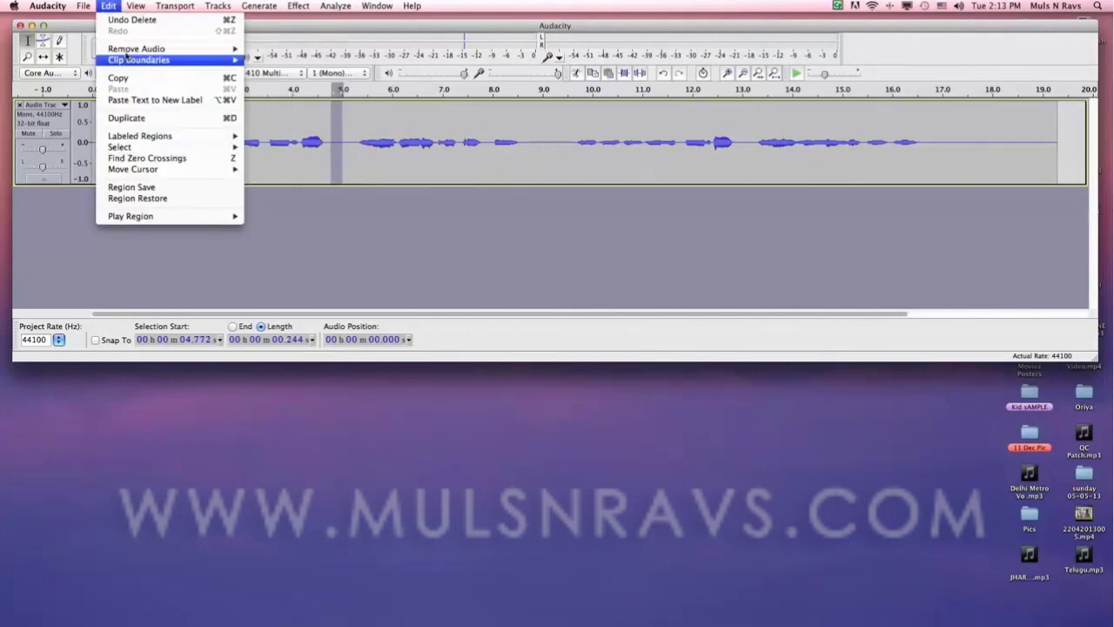
mouse_move(132, 51)
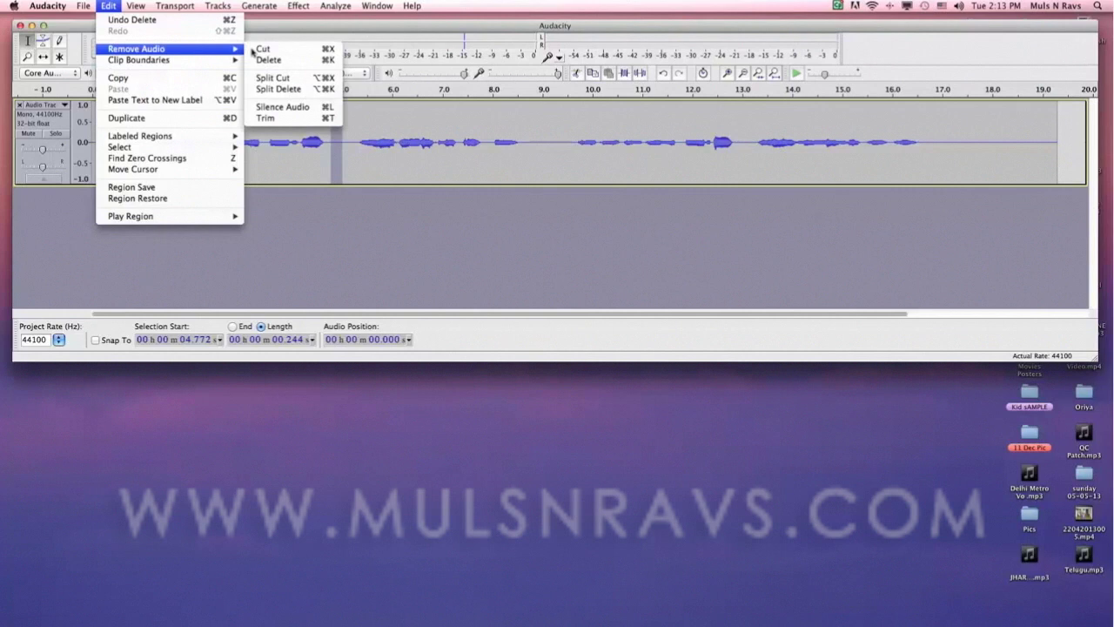
click(270, 59)
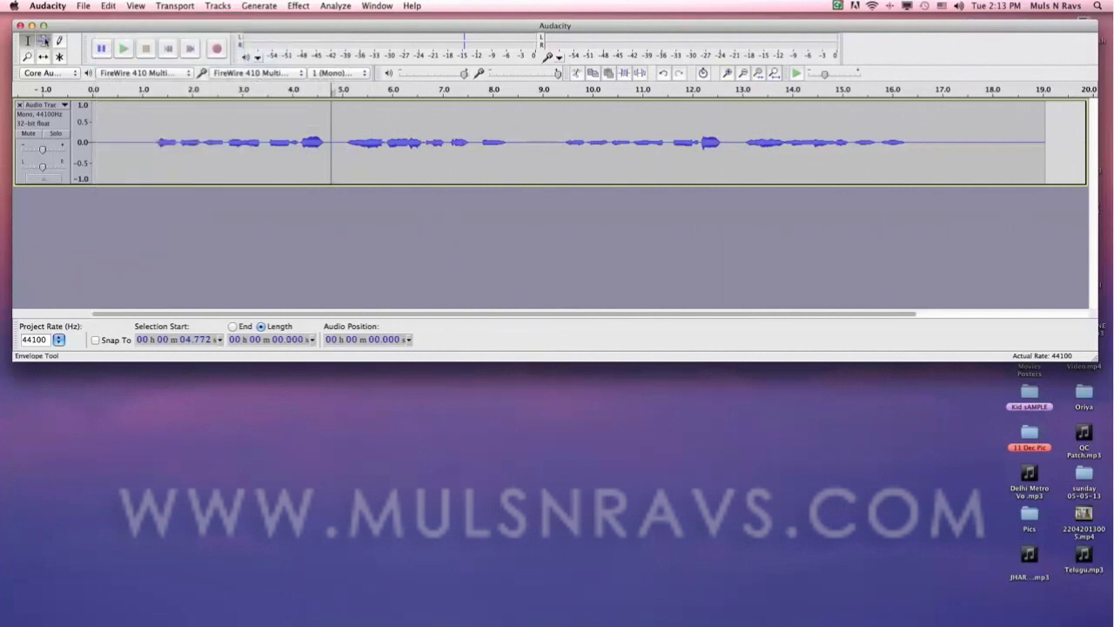
Select the whole 19.052-second take and amplify it by 10 dB to a -4.5 dB peak.
click(44, 41)
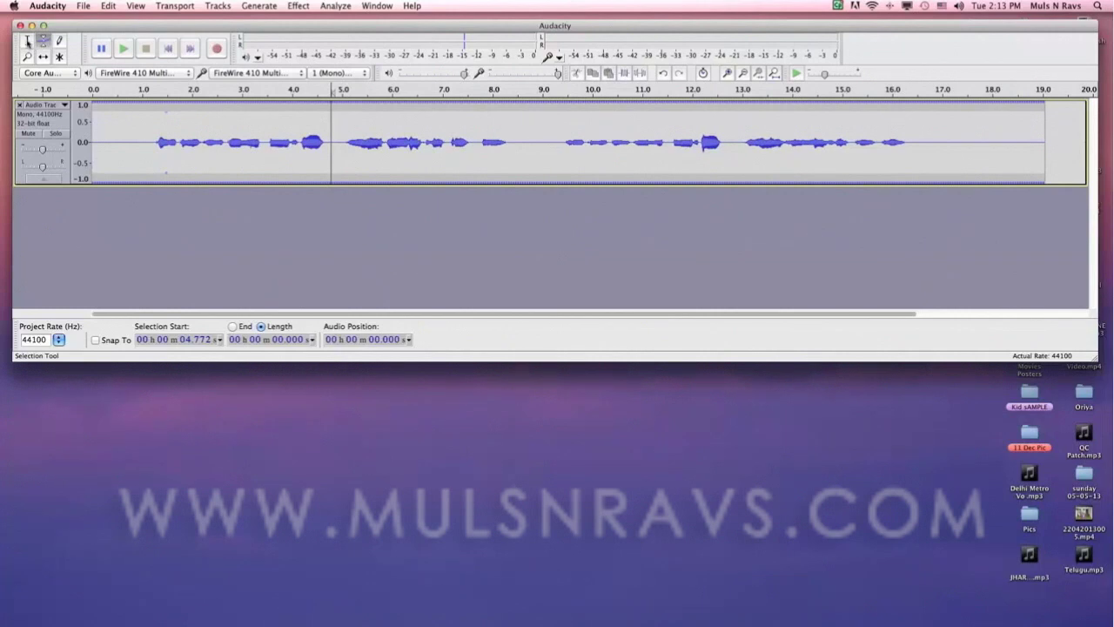
click(27, 41)
key(super+a)
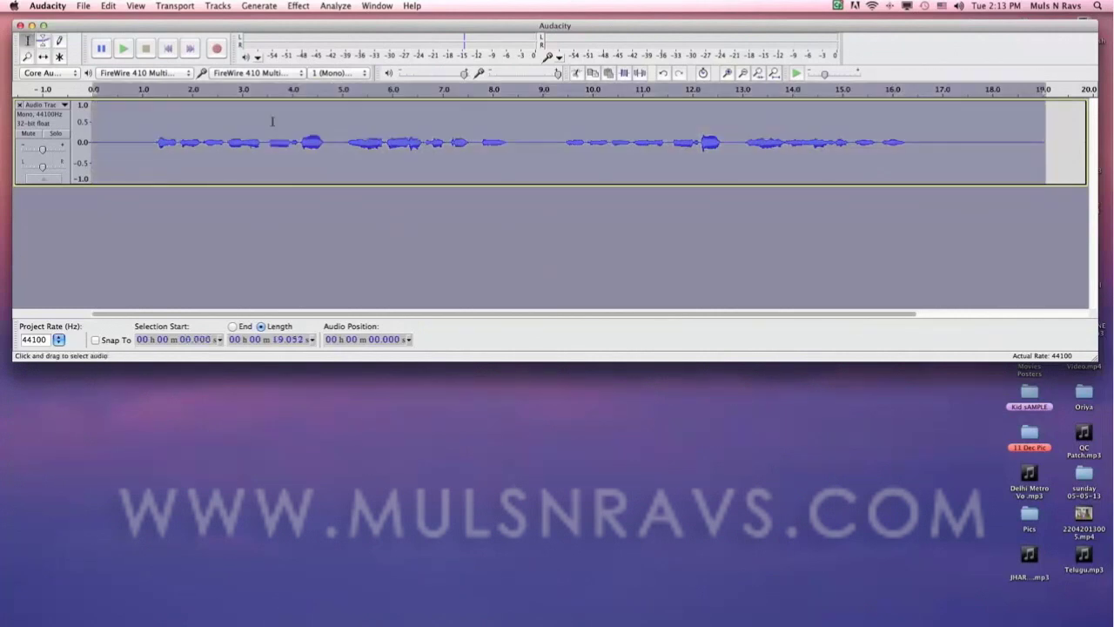
click(292, 5)
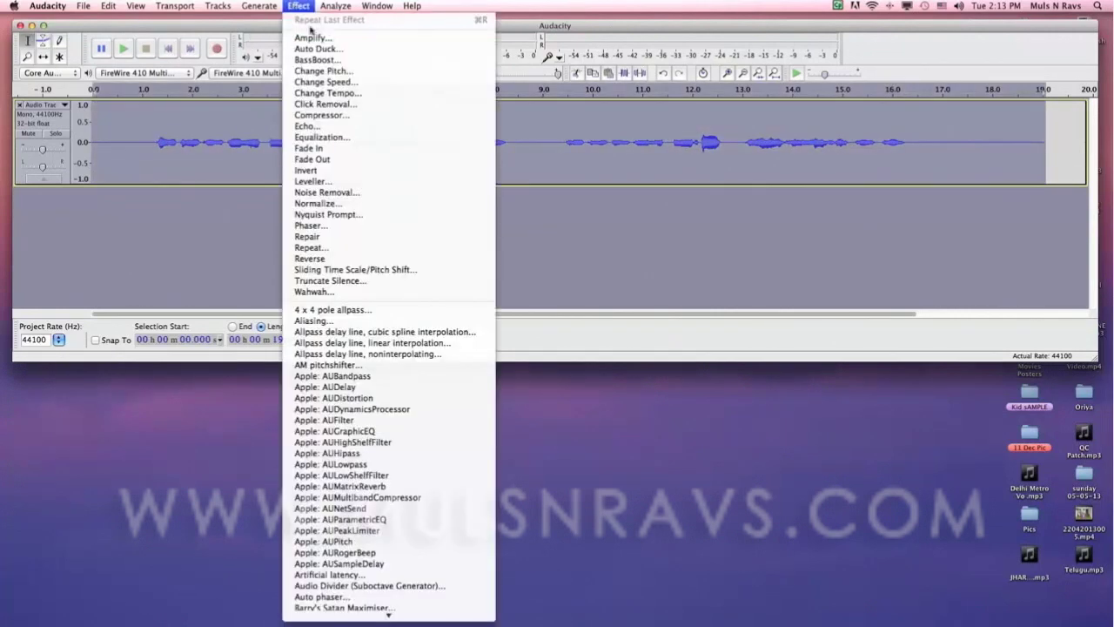
click(310, 36)
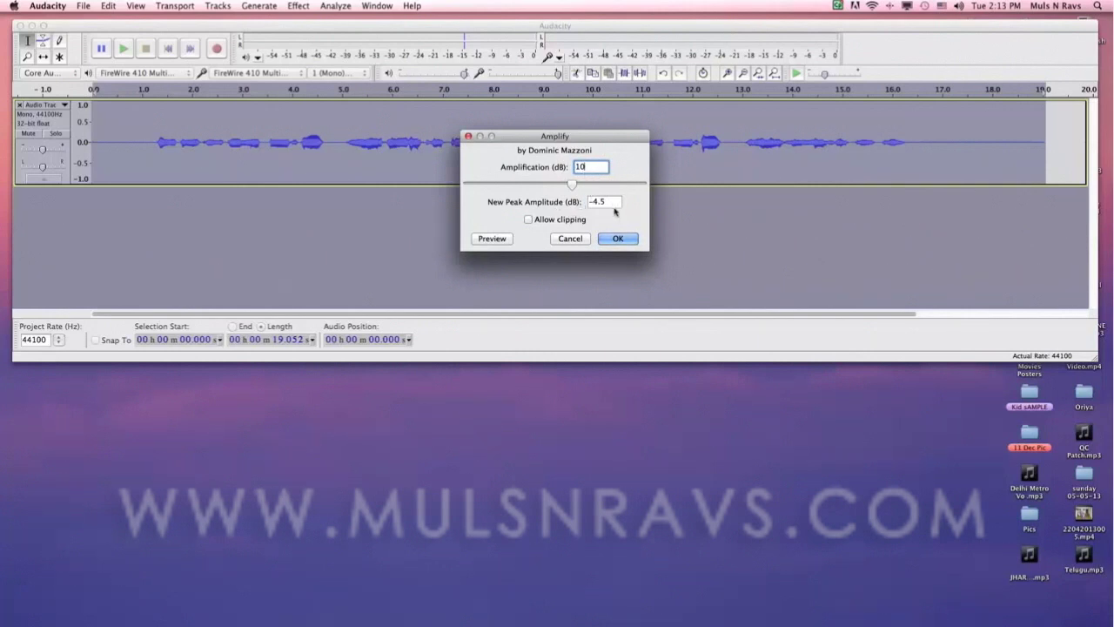
click(617, 239)
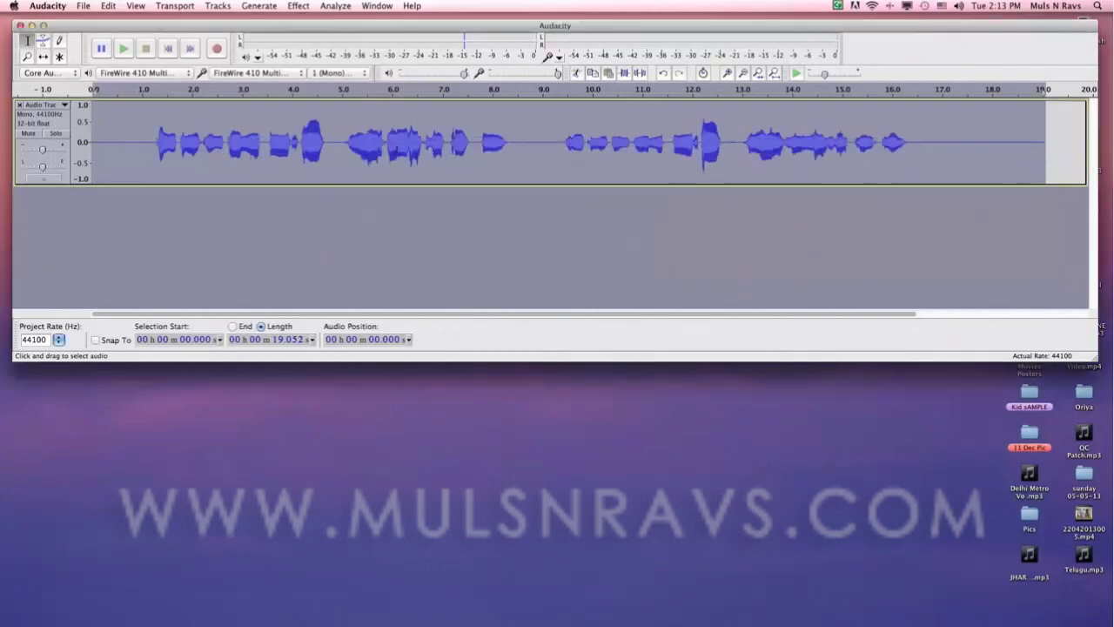
Play the amplified take back starting from 0.88 s.
click(137, 132)
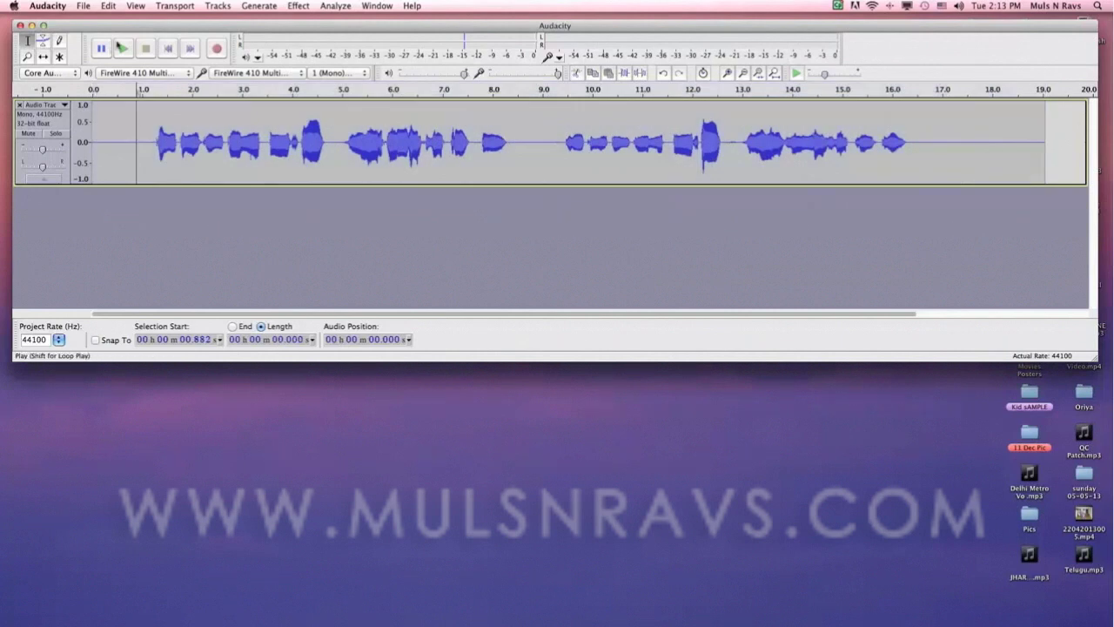
click(123, 48)
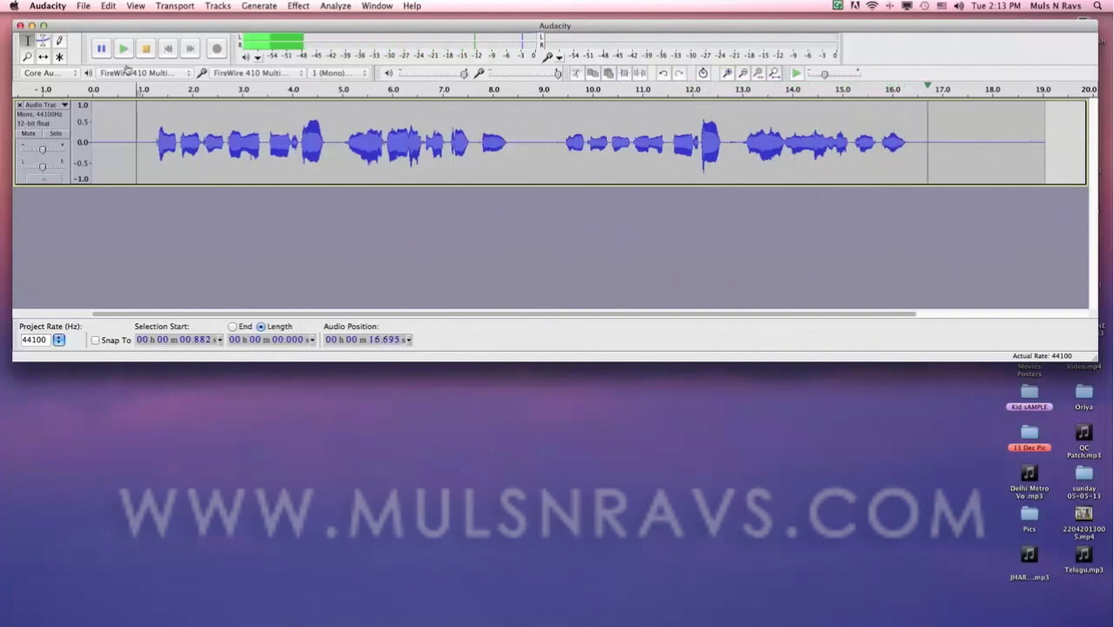
Capture a noise profile from the noise-only stretch around 0.56–1.1 s before the singing.
click(145, 48)
drag(148, 140, 126, 141)
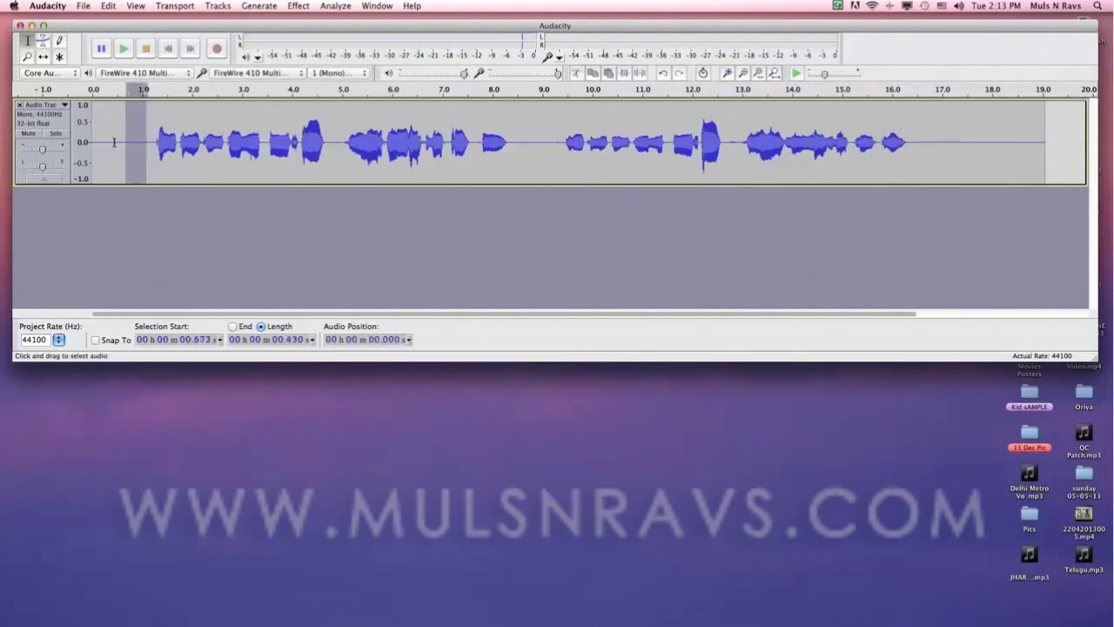
click(301, 7)
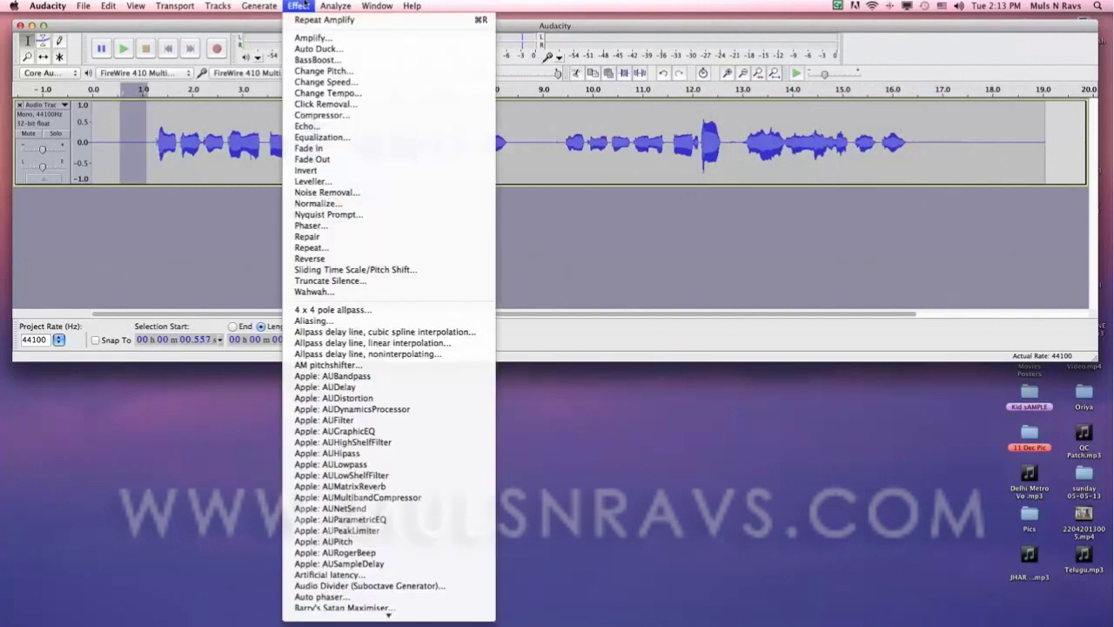
click(356, 193)
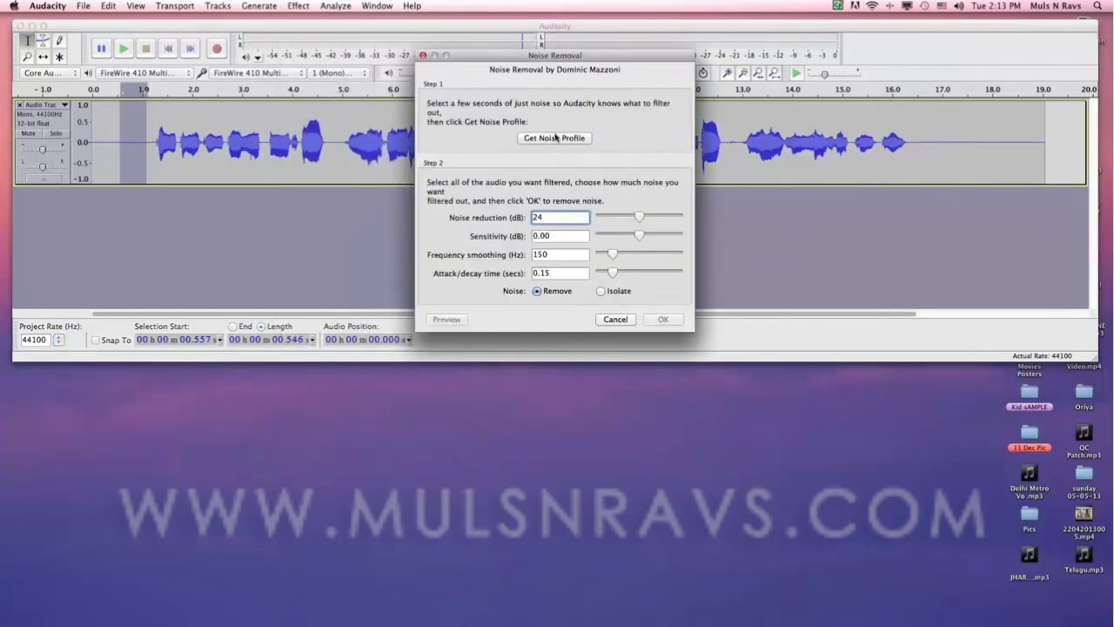
click(555, 138)
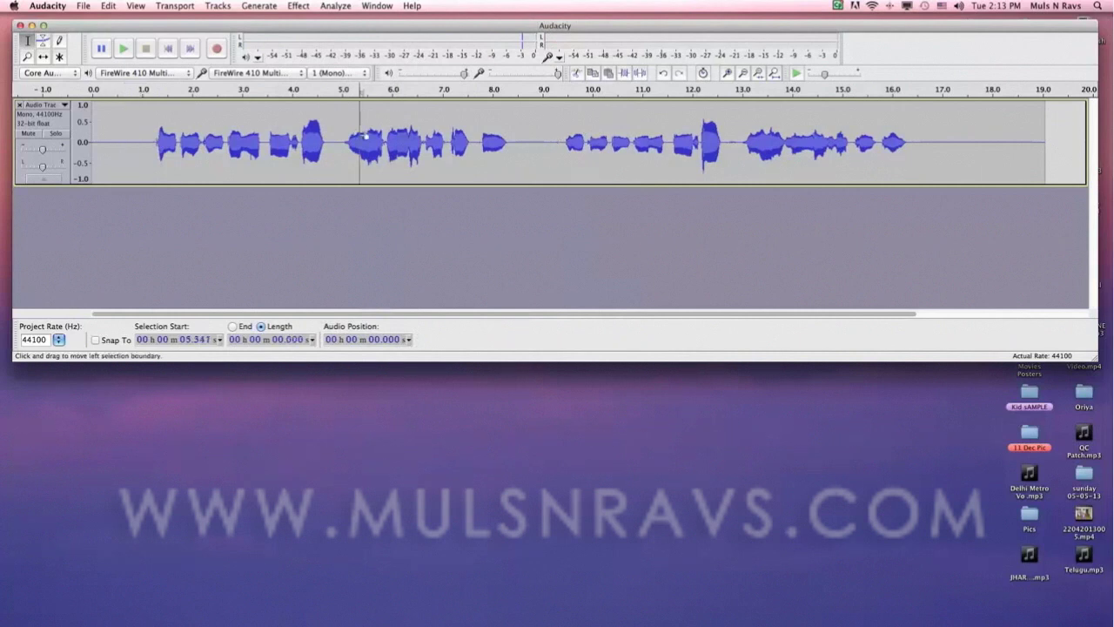
Apply Noise Removal to the entire track using that profile.
key(super+a)
click(294, 6)
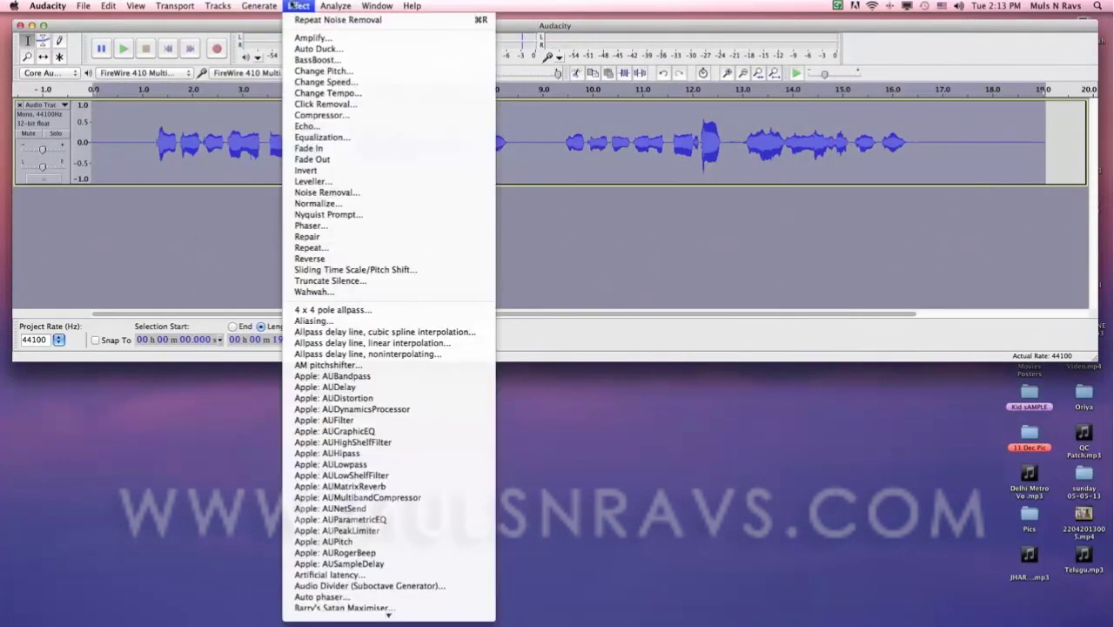
click(368, 195)
click(662, 318)
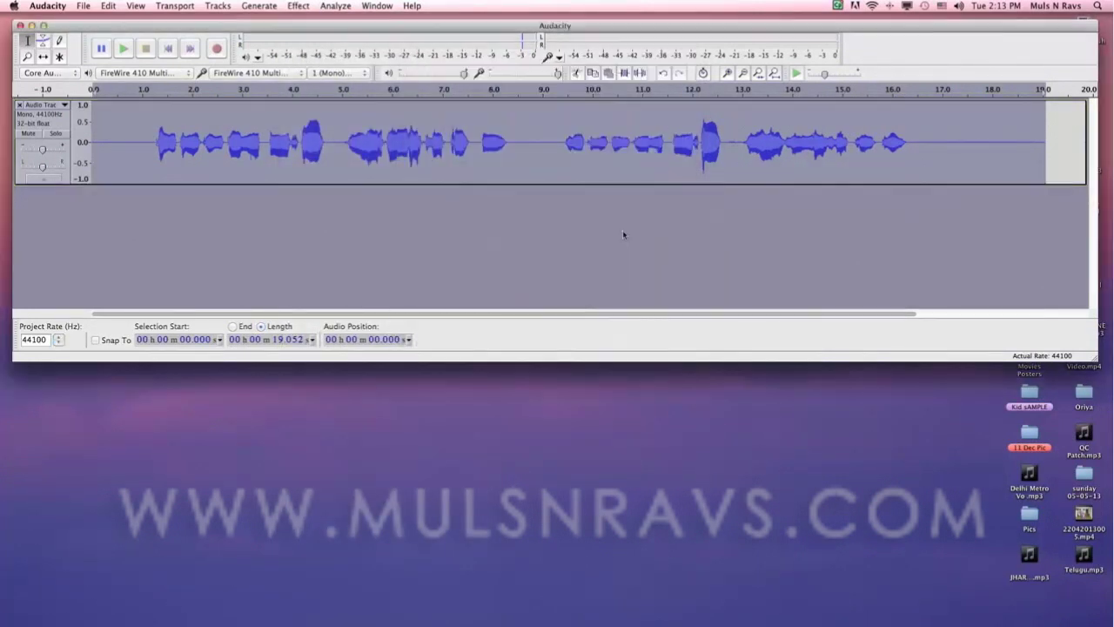
click(276, 130)
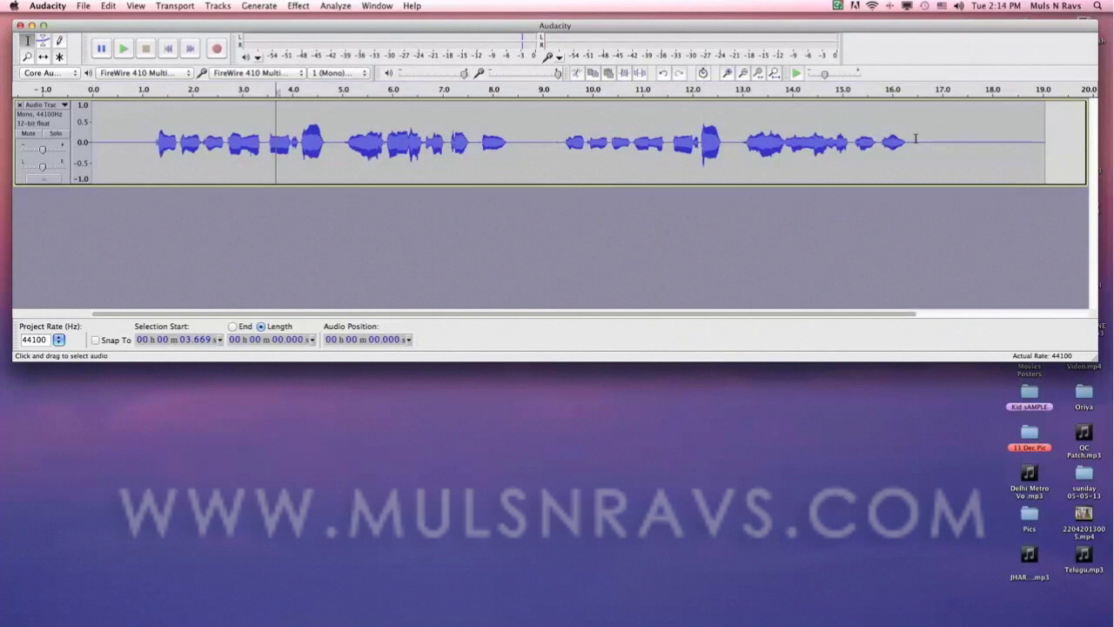
Trim the take to the 0.93–16.57 s sung part and shift the clip to start at 0 s.
drag(917, 138, 133, 143)
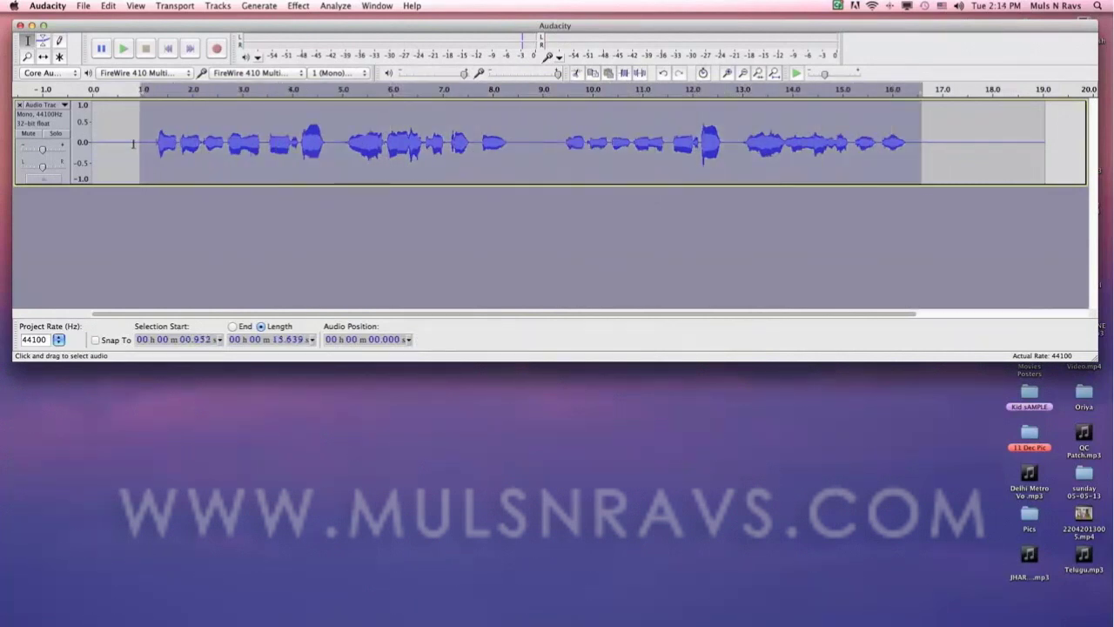
click(108, 6)
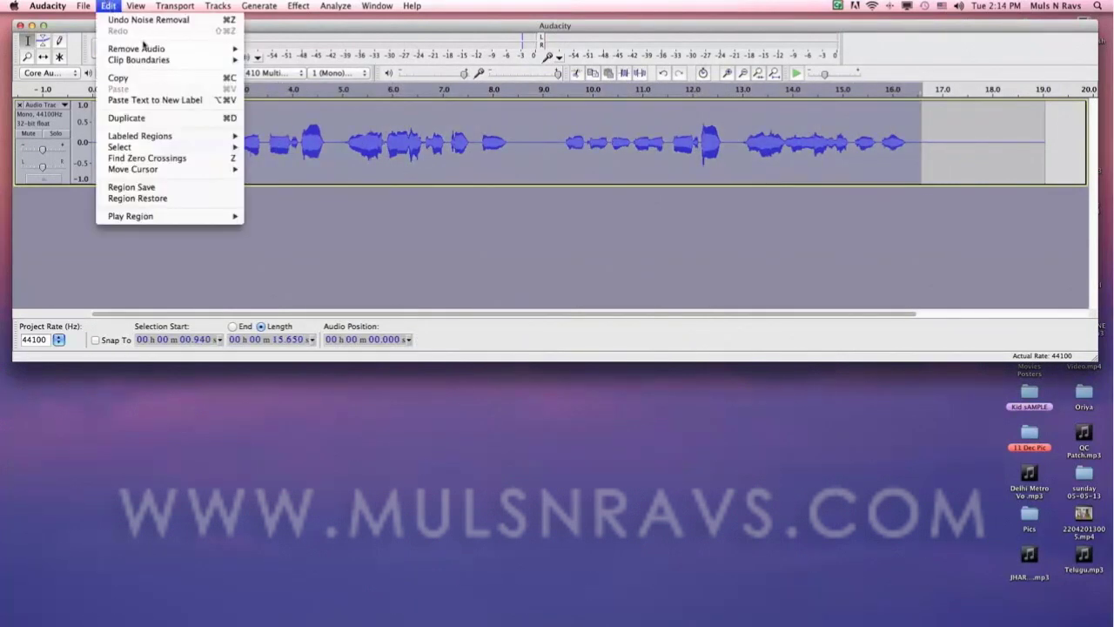
mouse_move(181, 50)
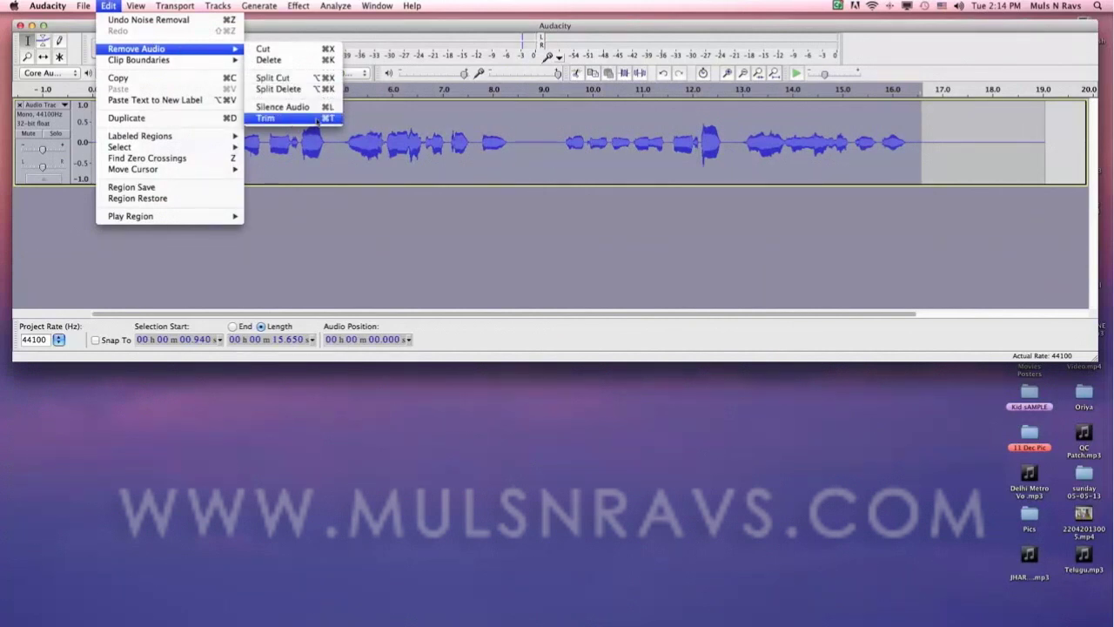
click(266, 118)
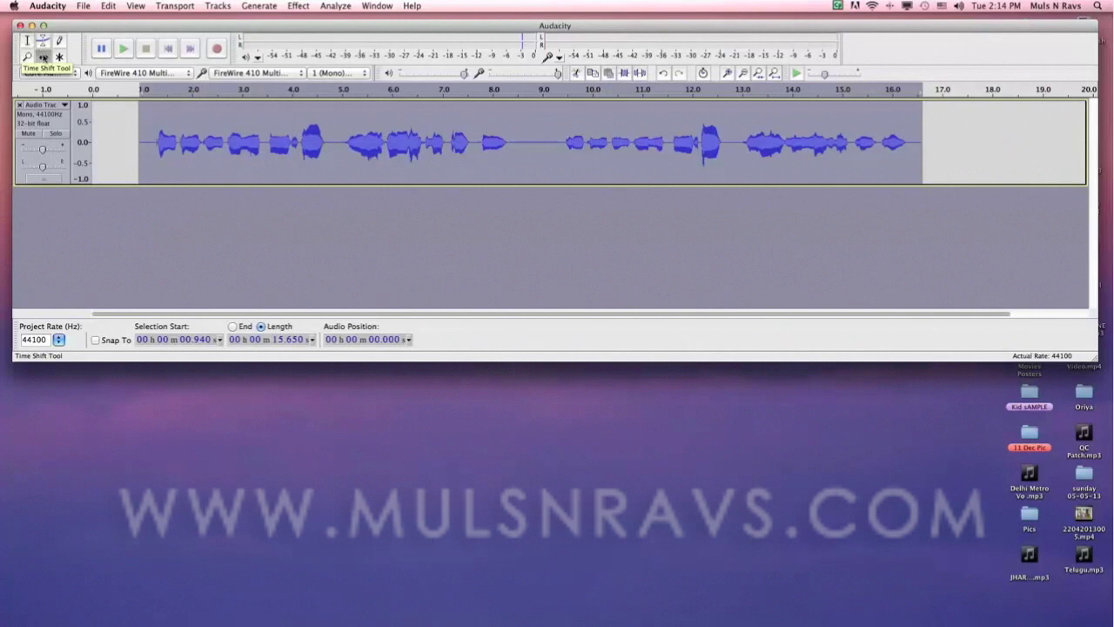
drag(235, 140, 102, 143)
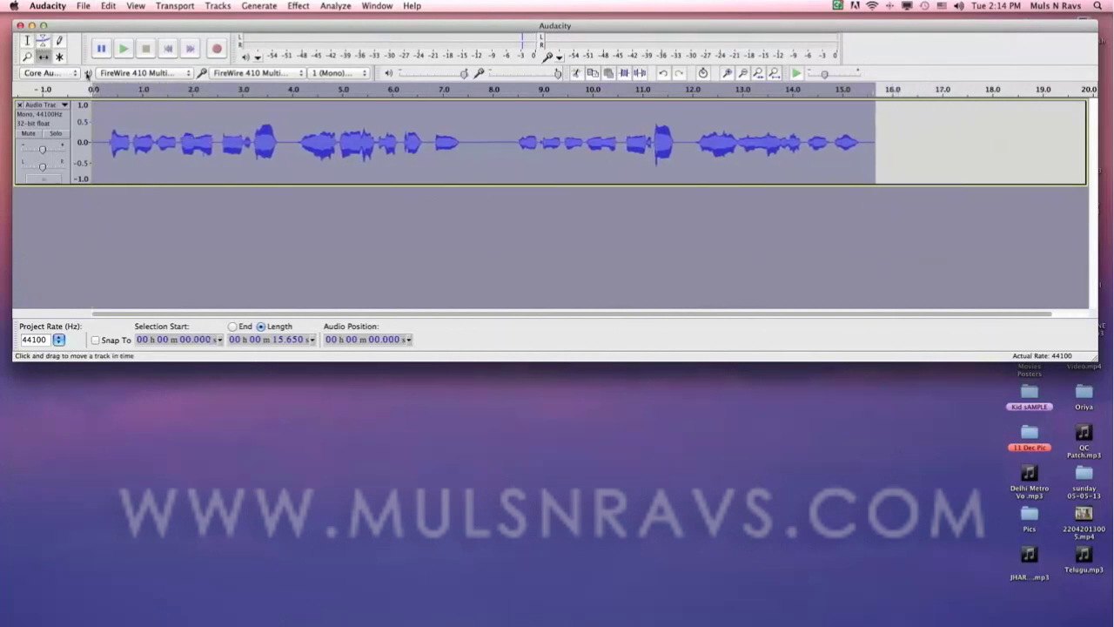
Export the whole track to the Desktop as WAV 16-bit PCM file '14-05-13 Twinkle'.
click(103, 130)
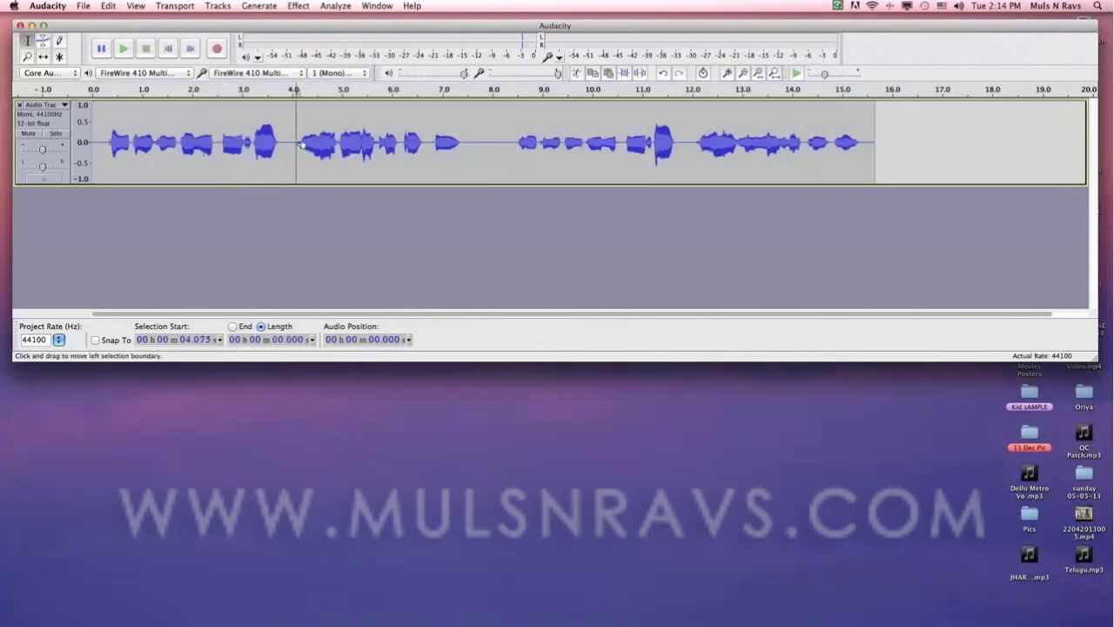
key(super+a)
click(82, 6)
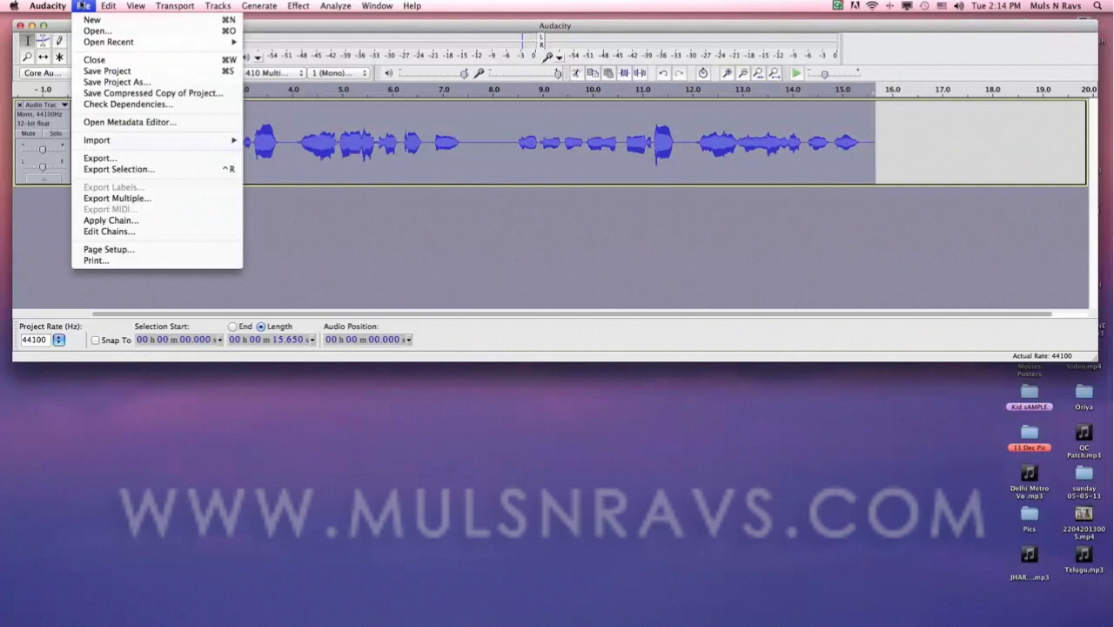
click(113, 168)
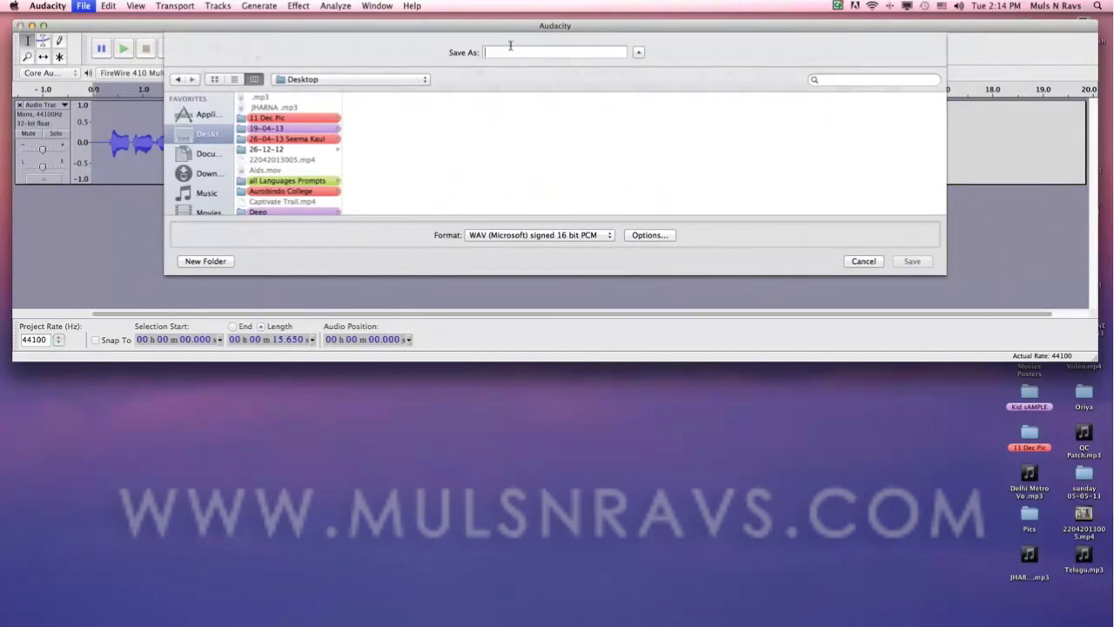
text(14-05-13 T)
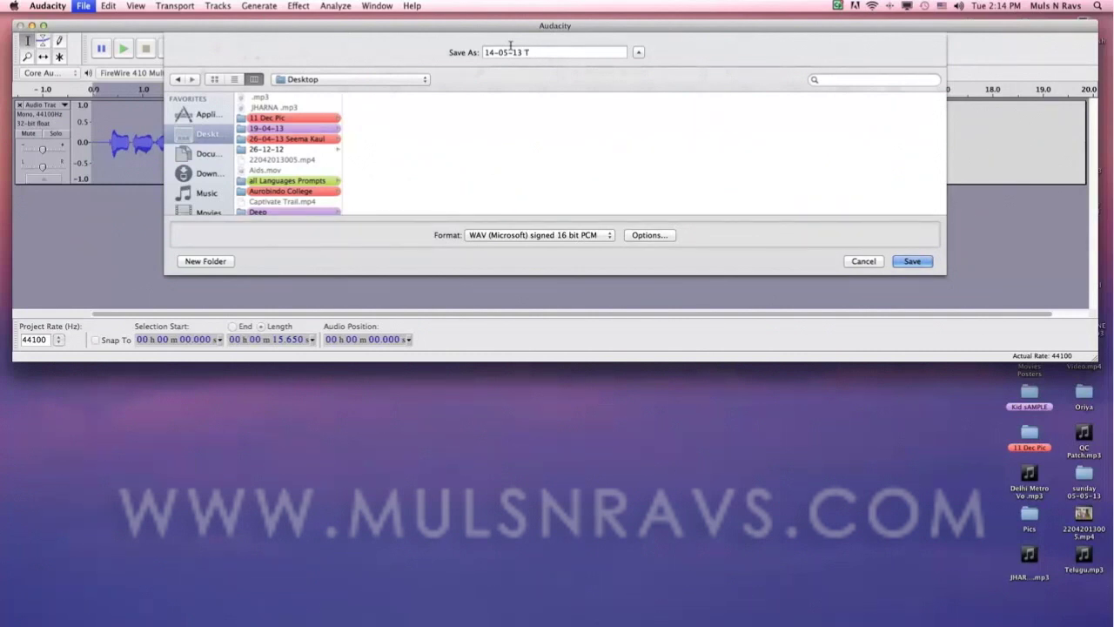
text(winkle)
click(552, 234)
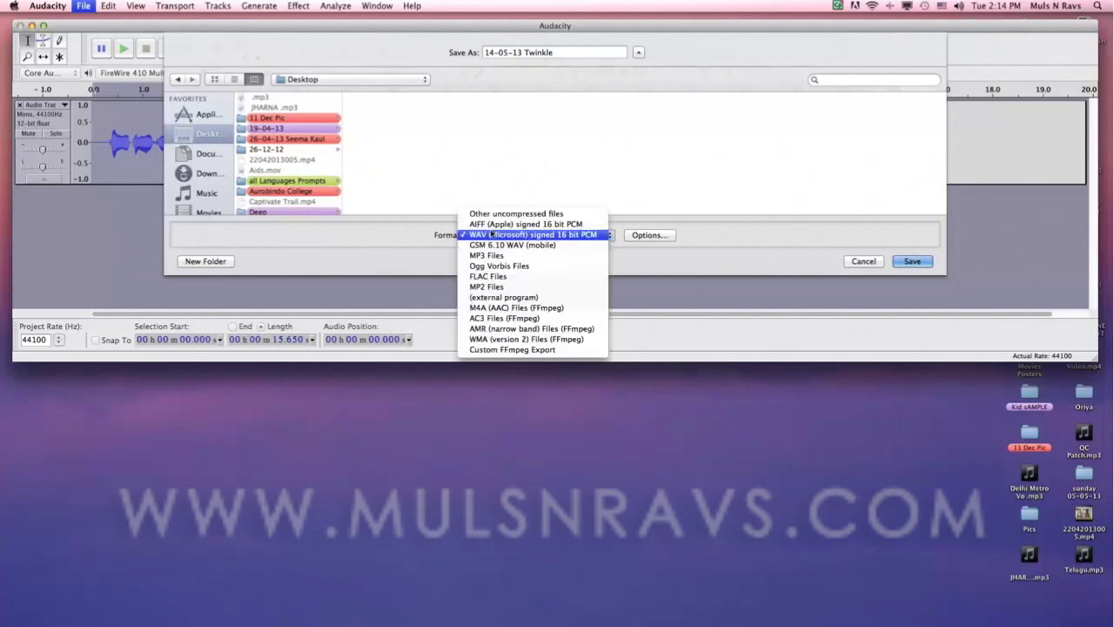
click(550, 235)
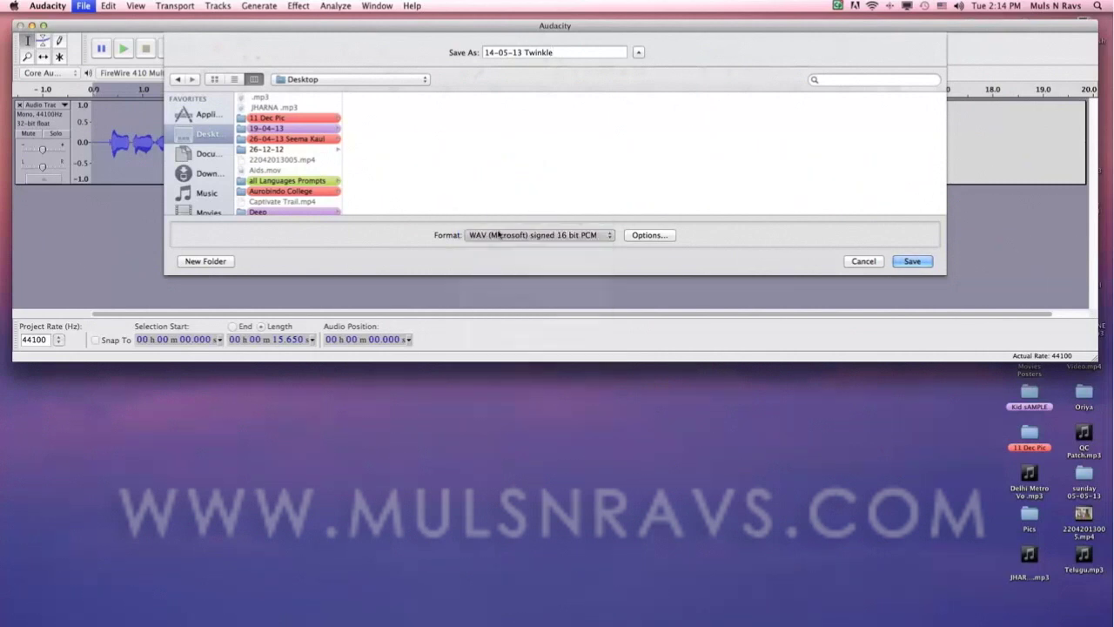
click(911, 261)
Clear the existing tags, enter the artist's name and track title 'Twinkle', and confirm.
click(607, 422)
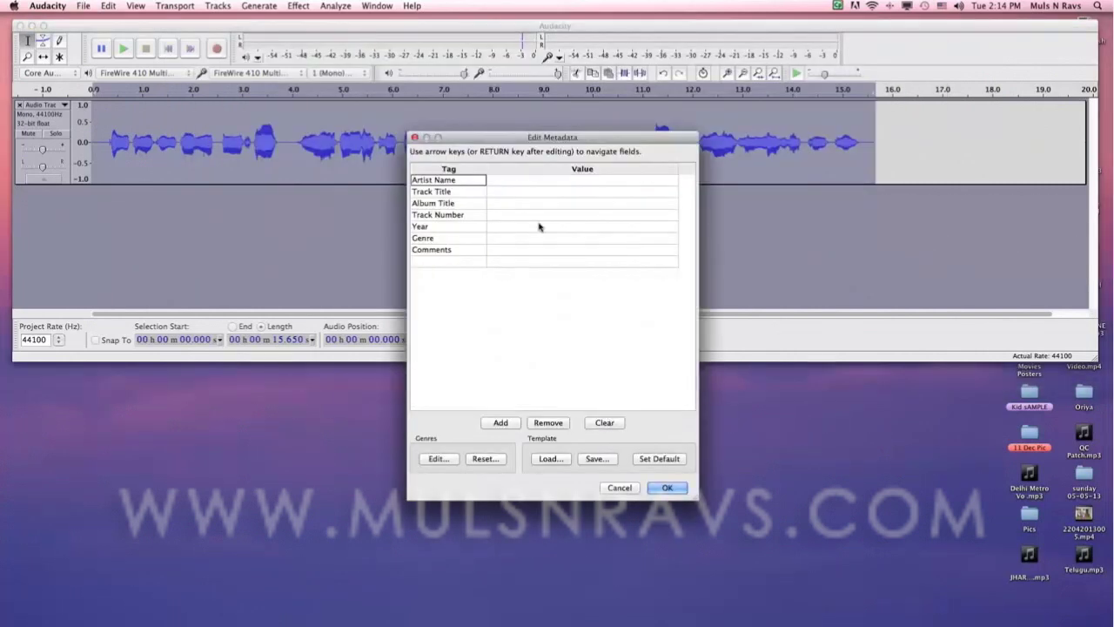
click(510, 179)
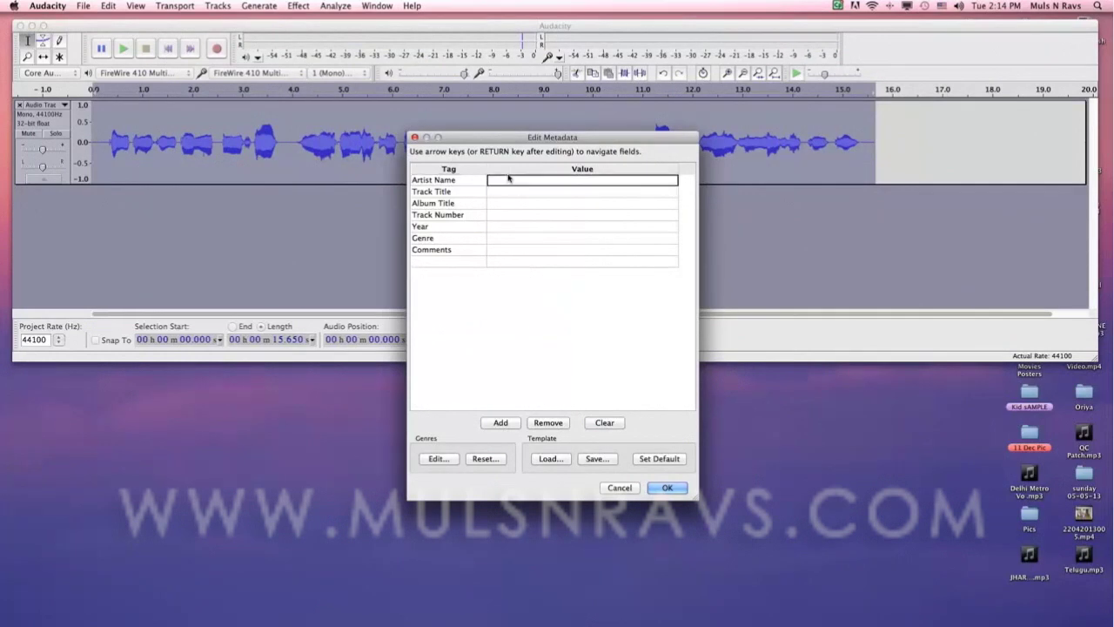
text(Va)
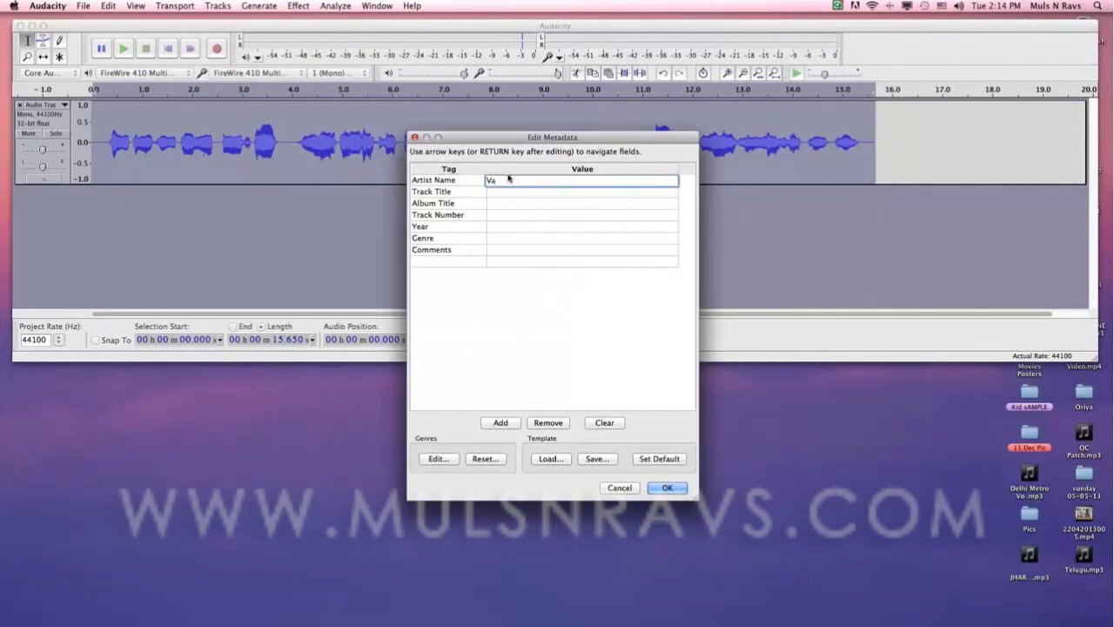
text(rsha)
click(516, 190)
text(Tw)
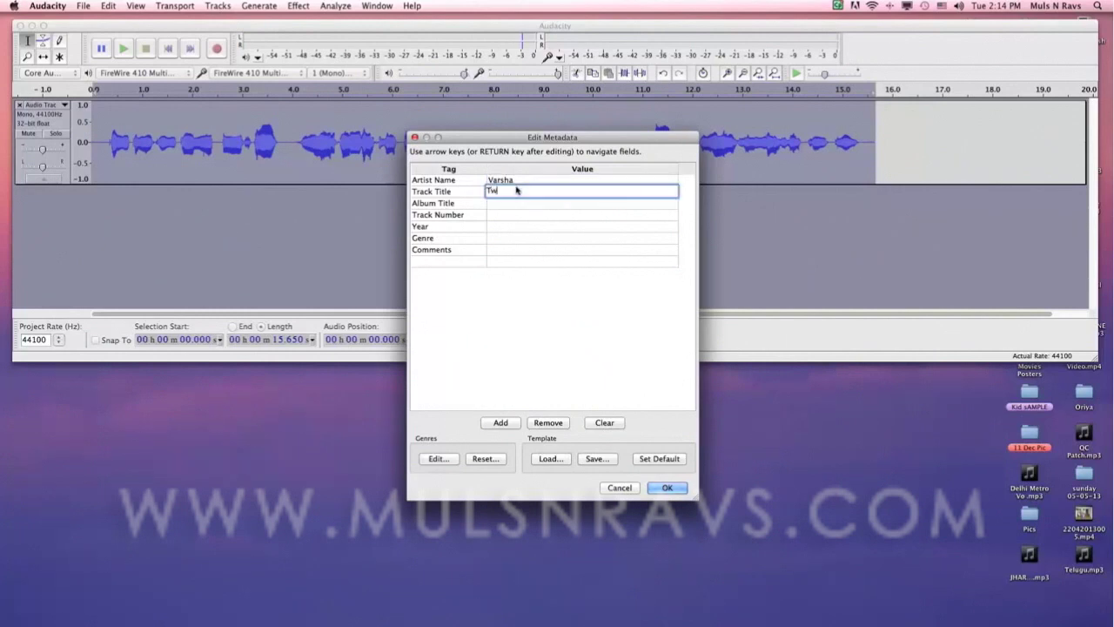
text(inkle)
click(667, 488)
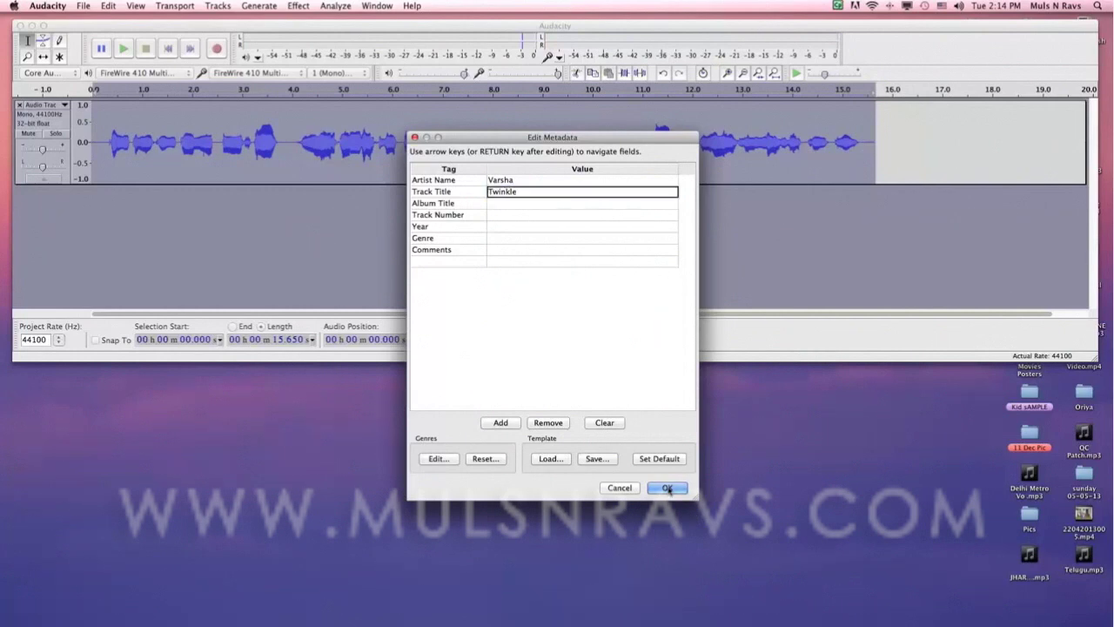
click(667, 488)
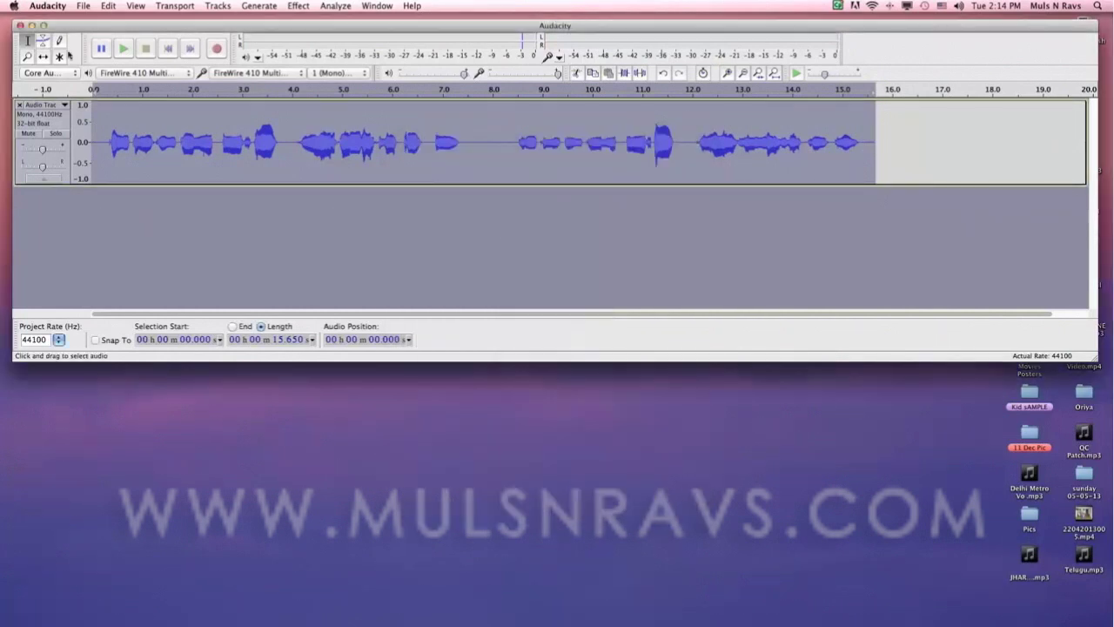
Minimize Audacity and Quick Look 14-05-13 Twinkle.wav on the desktop to verify its tags and length.
click(31, 25)
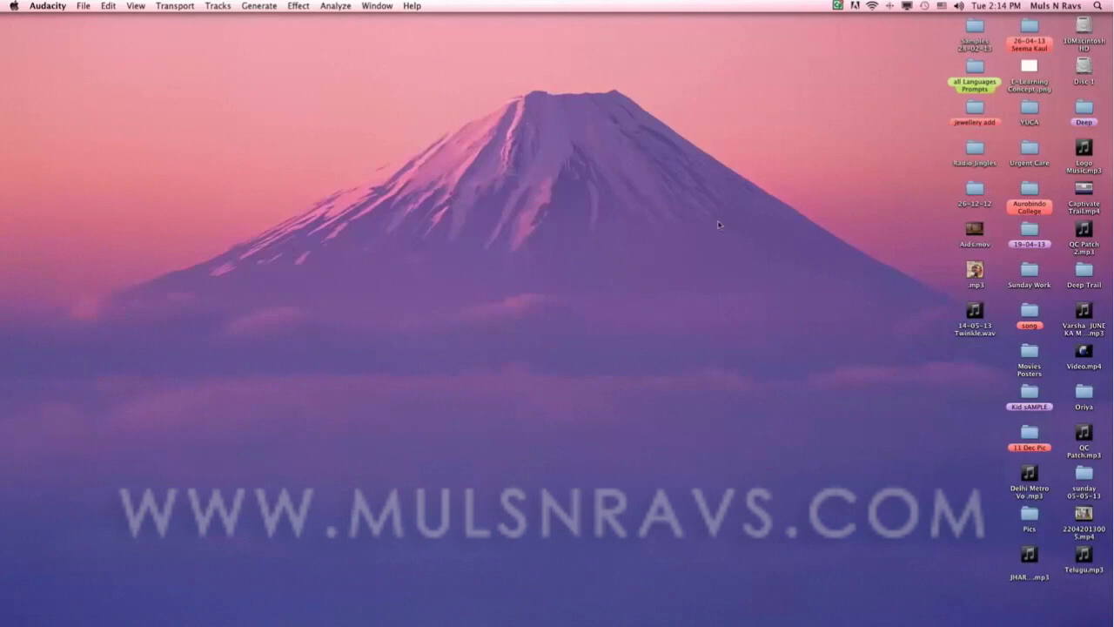
click(973, 327)
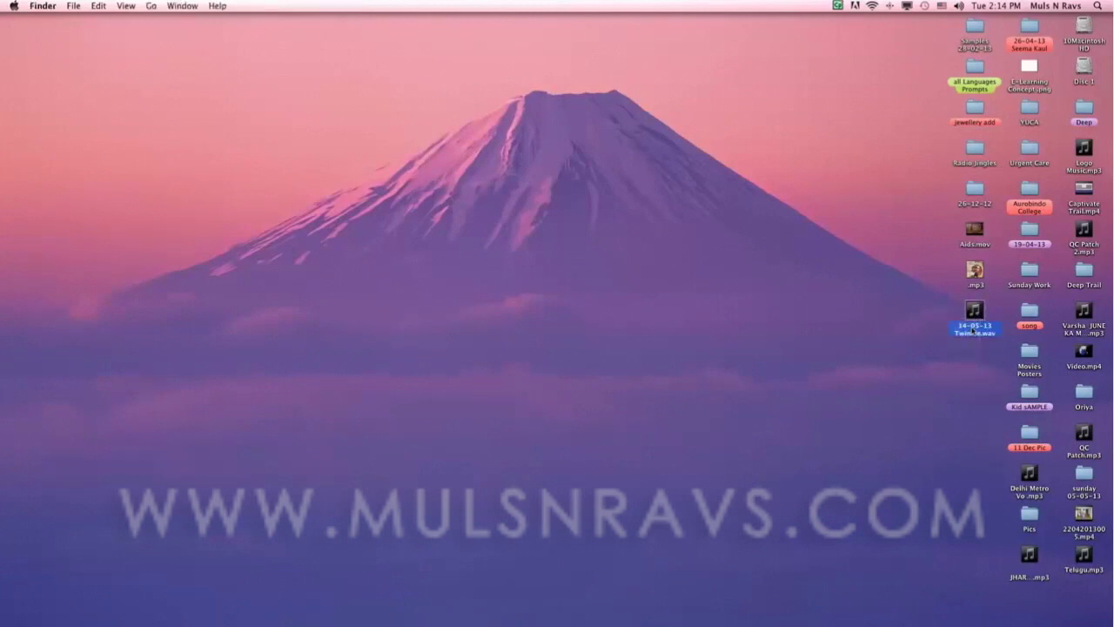
key(space)
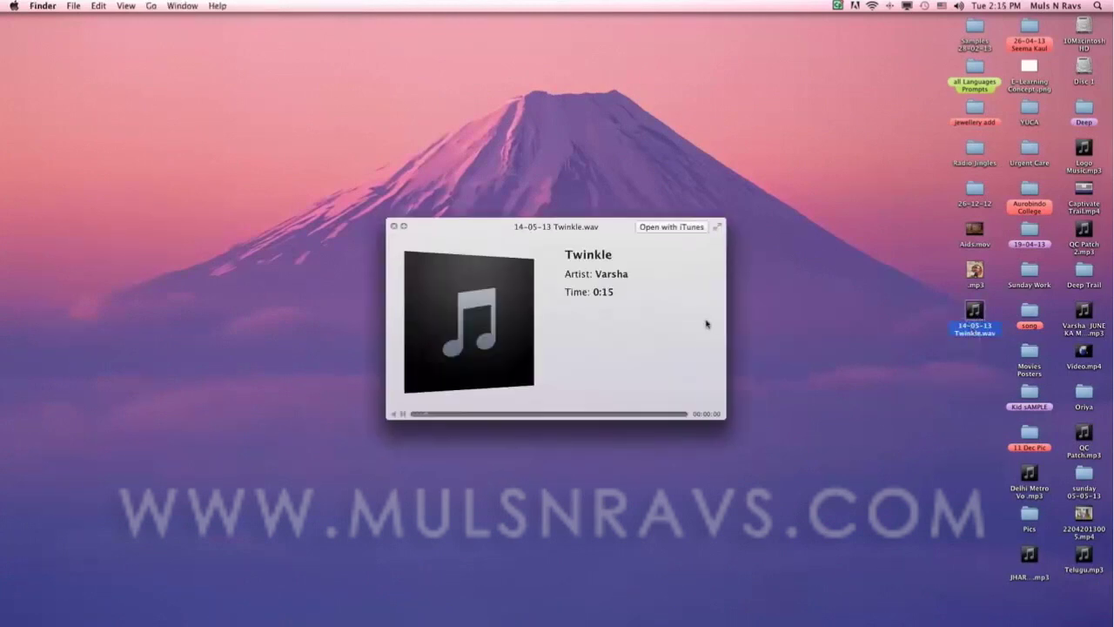